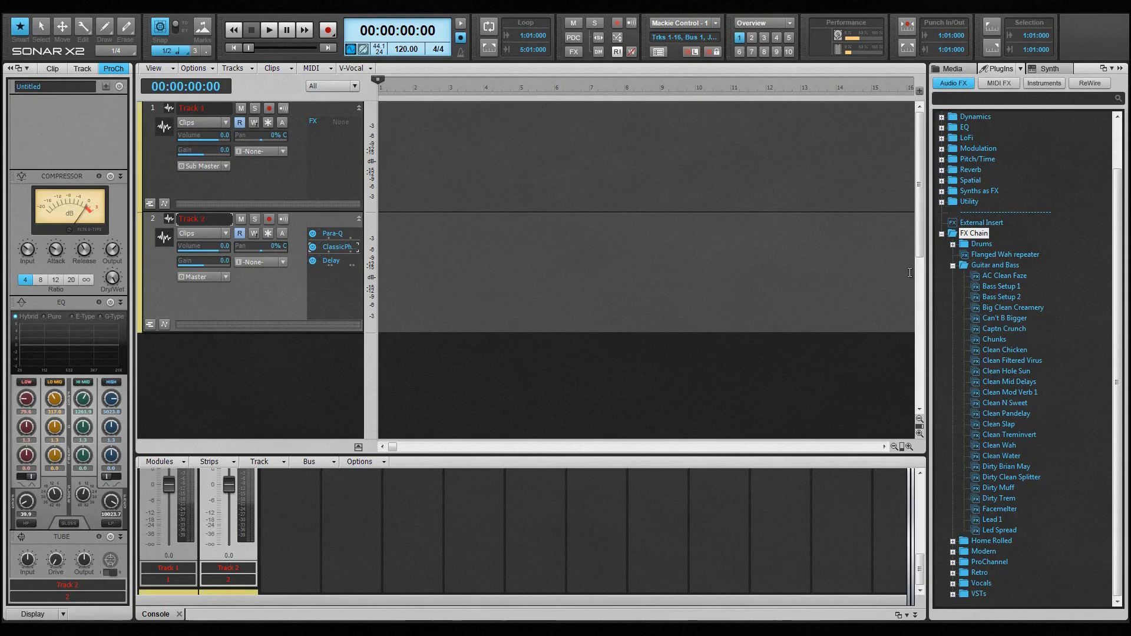
Step: Add the AC Clean Faze chain to Track 2's ProChannel and the Led Spread chain to Track 1's FX bin
left_click_drag(1003, 276, 82, 131)
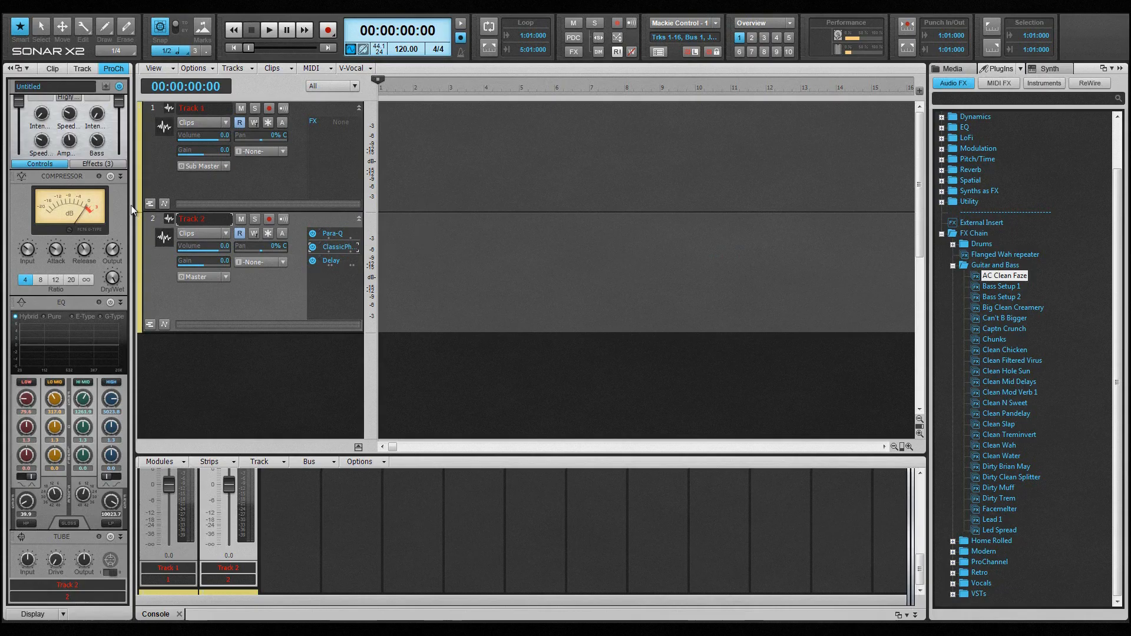
scroll(115, 205, "up", 2)
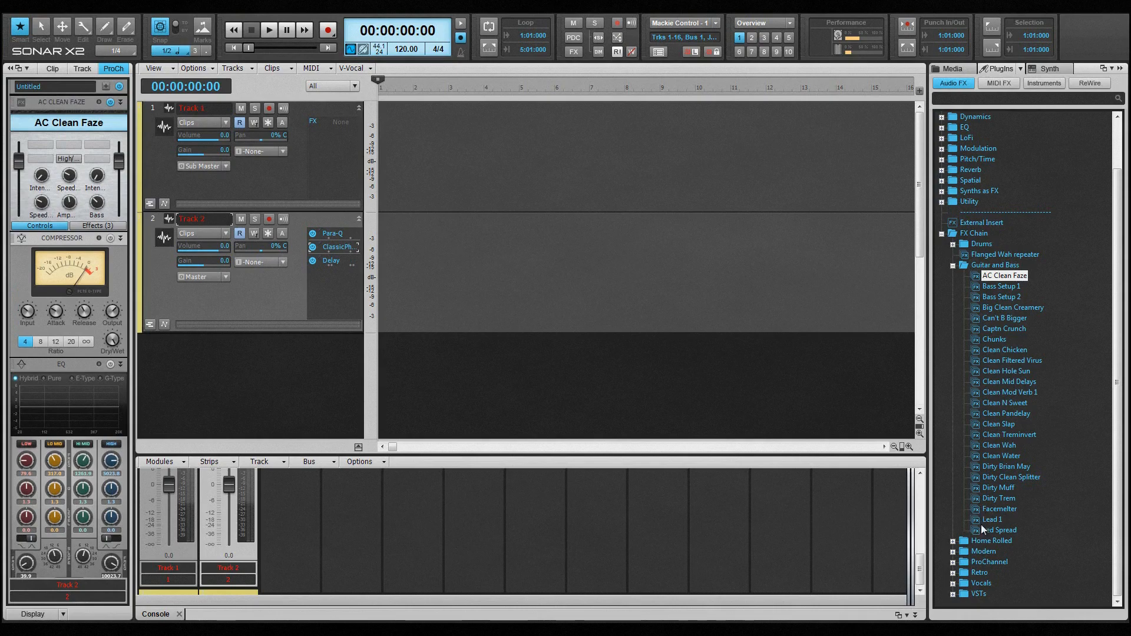
left_click_drag(993, 531, 318, 151)
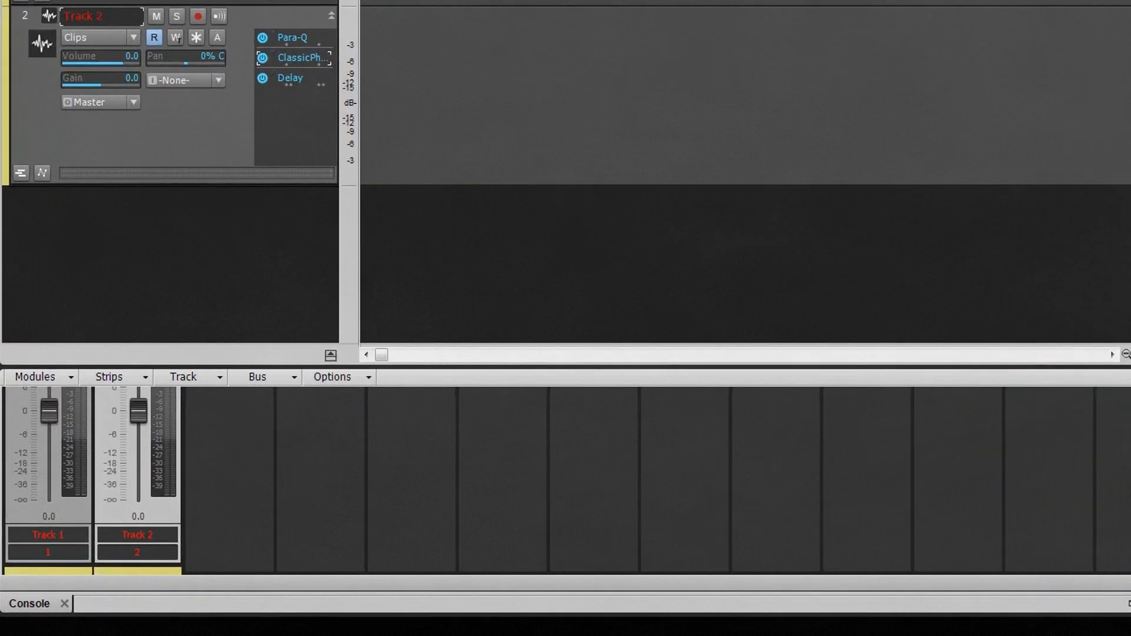
Step: Insert an empty FX Chain after Delay in Track 2's FX bin and delete it again
right_click(285, 97)
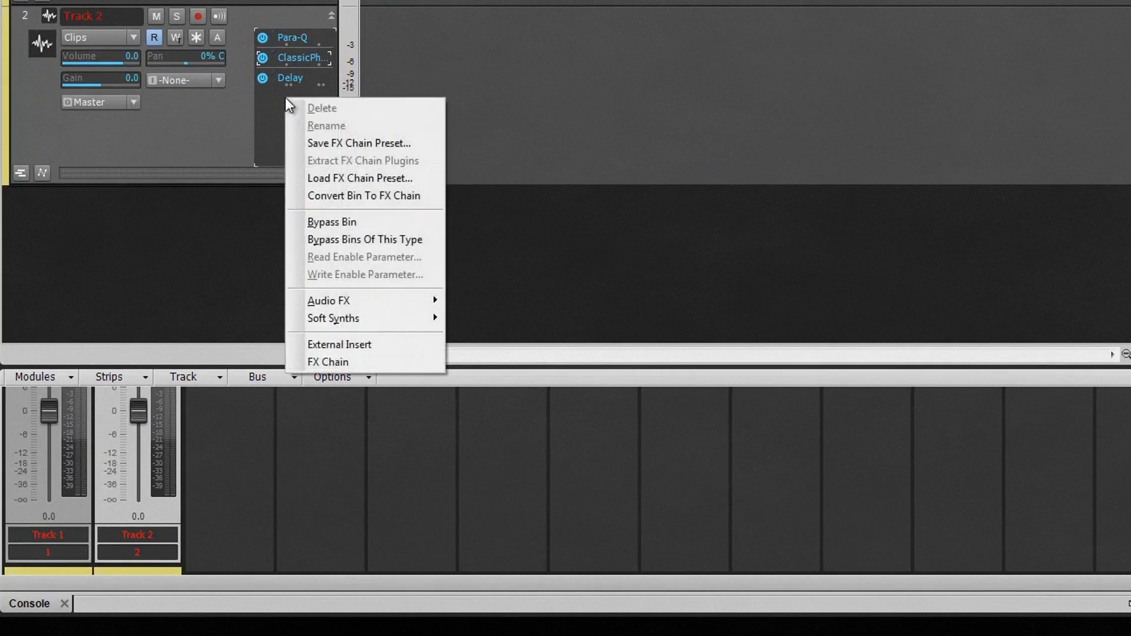
left_click(325, 359)
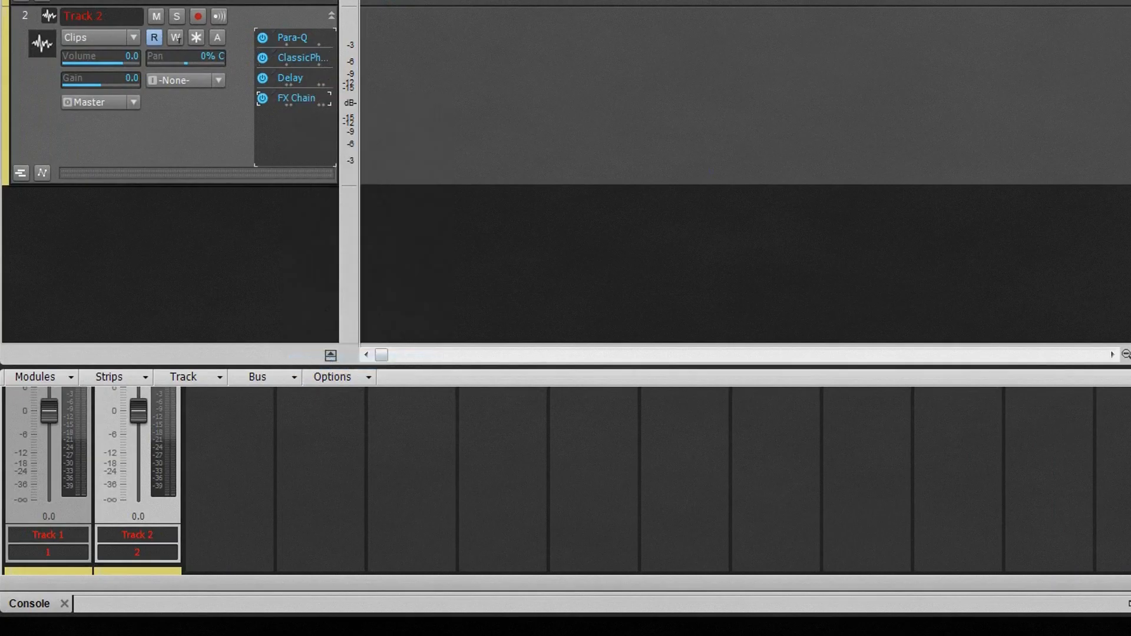
right_click(278, 98)
left_click(318, 101)
Step: Convert Track 2's entire FX bin, with Para-Q, Classic Phaser and Delay, into a single FX Chain
right_click(289, 111)
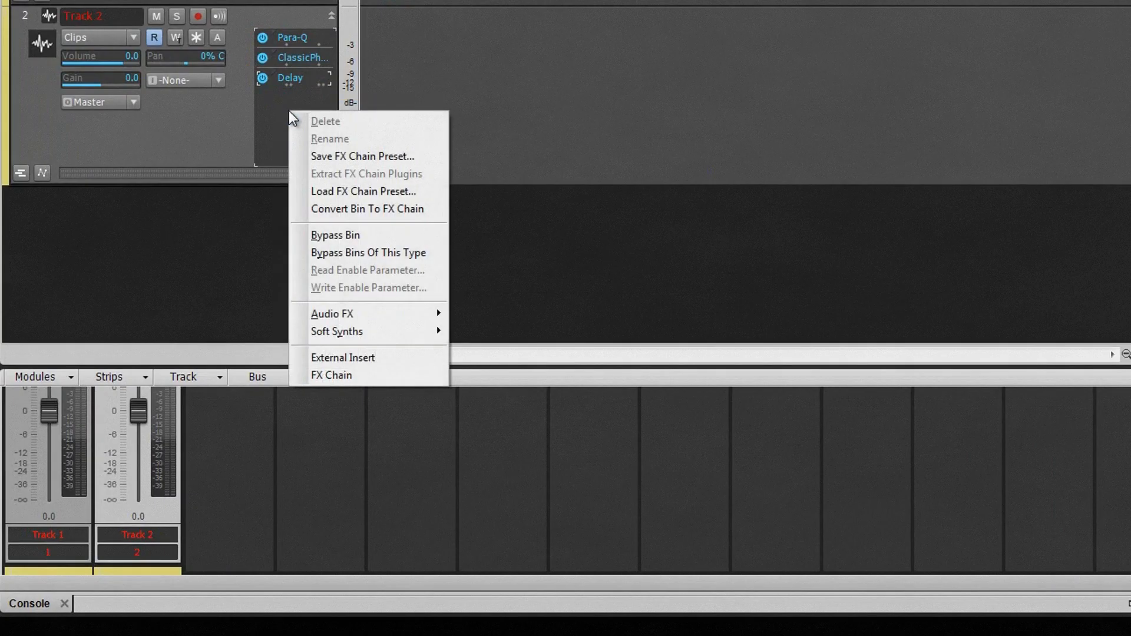
left_click(401, 207)
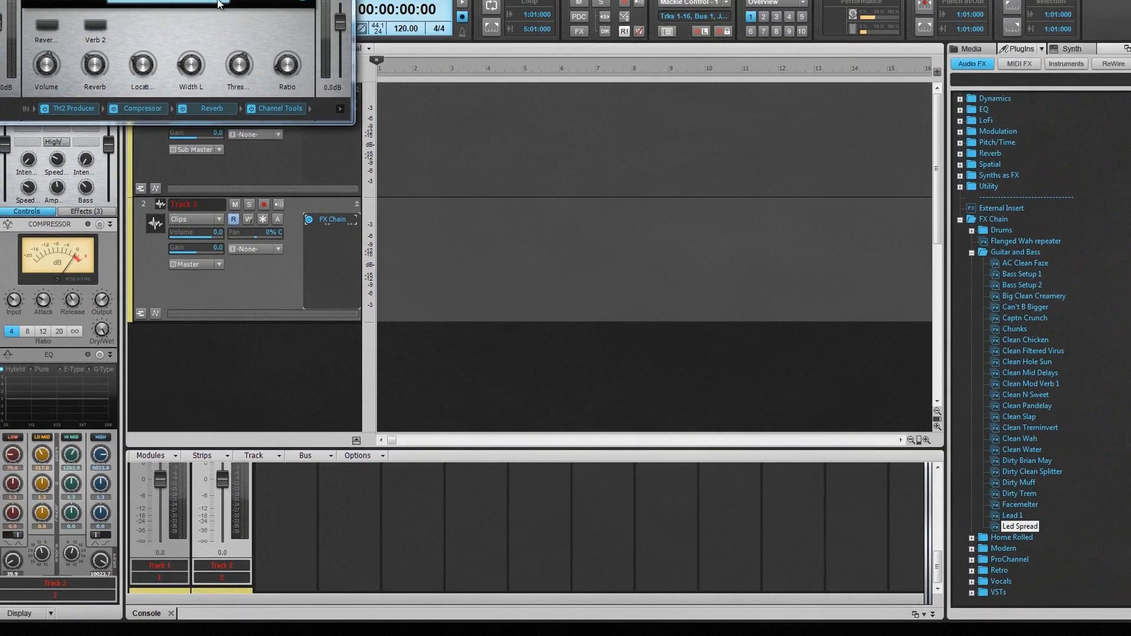
Step: Rename Track 1's Led Spread chain to The Spread
left_click_drag(218, 3, 585, 172)
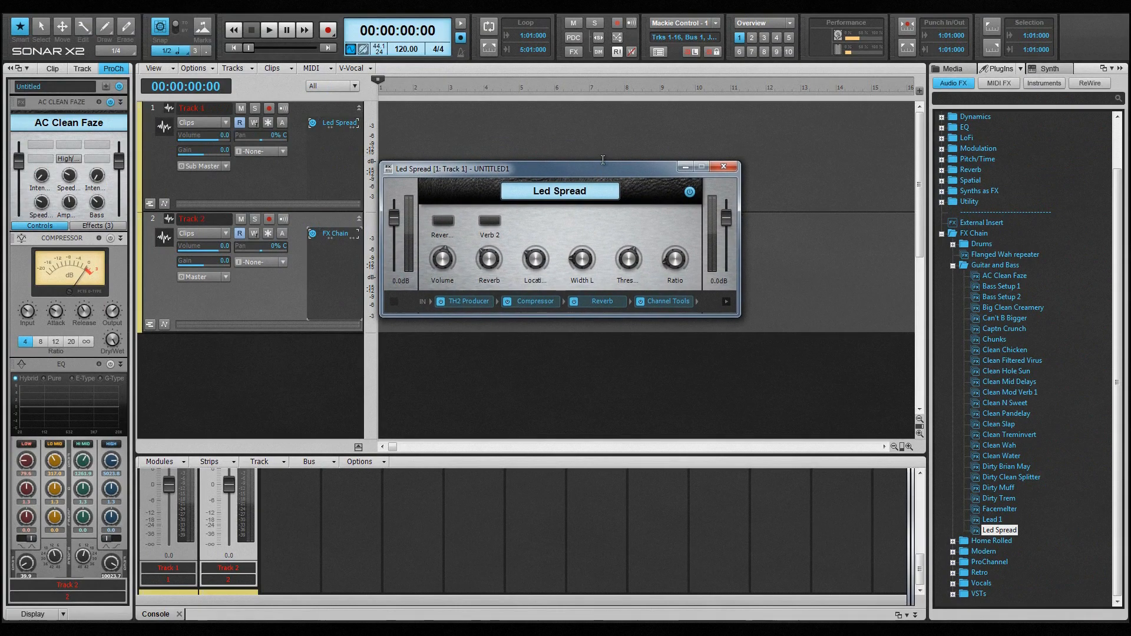
double_click(592, 194)
type("The Spread")
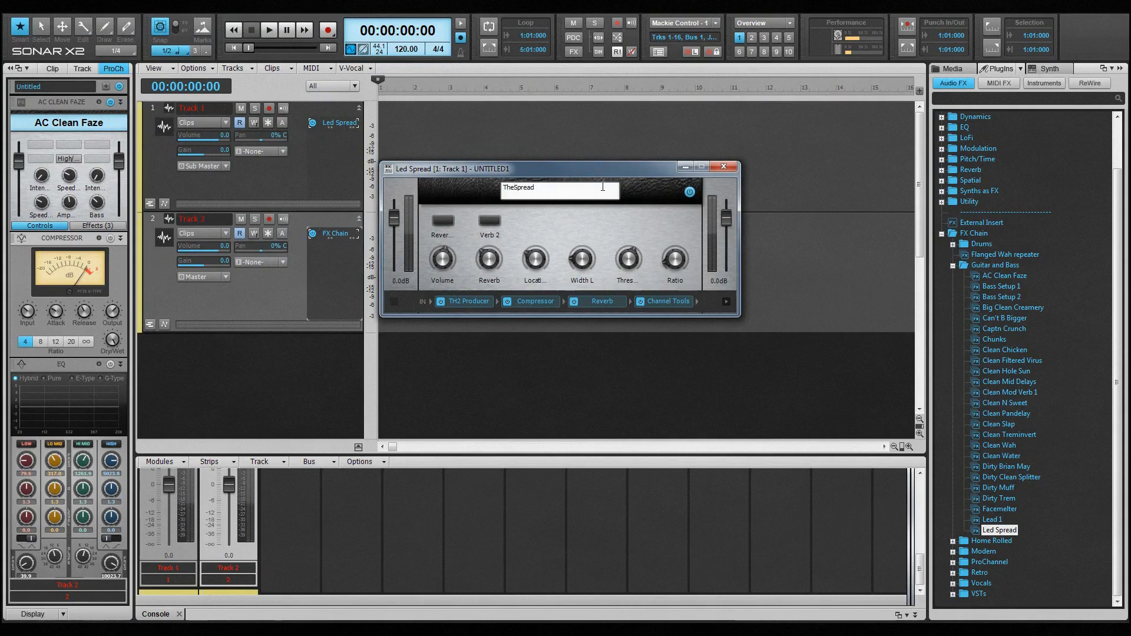
key("Return")
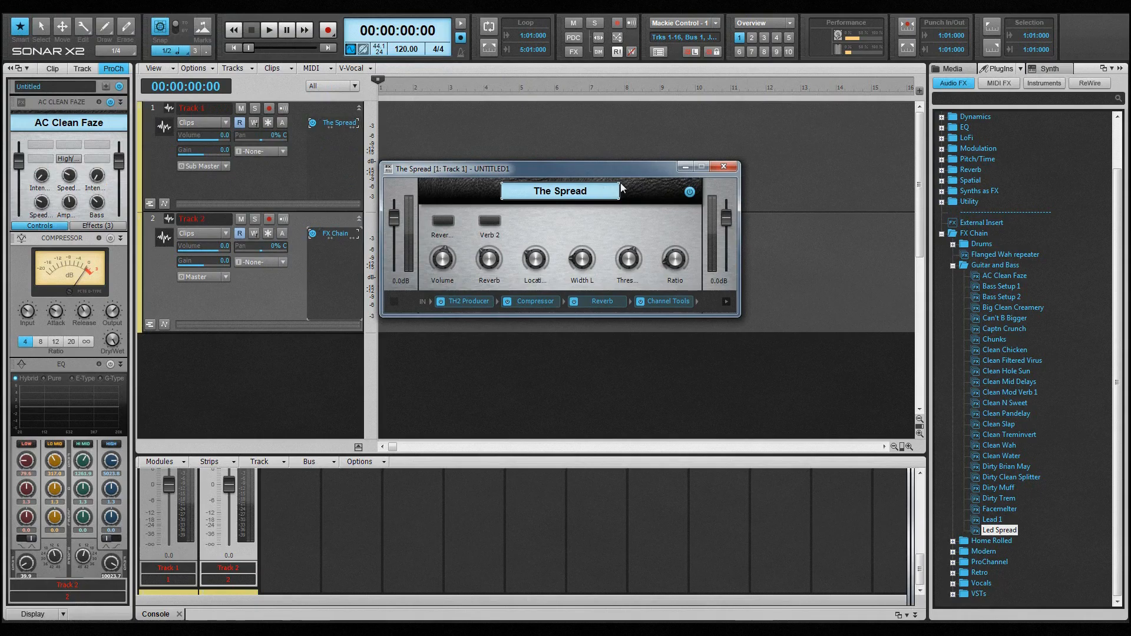
Step: Toggle The Spread's bypass and its first reverb button and back, and set the chain's input level to 0.5 dB
left_click(690, 192)
left_click(690, 192)
left_click_drag(394, 219, 394, 220)
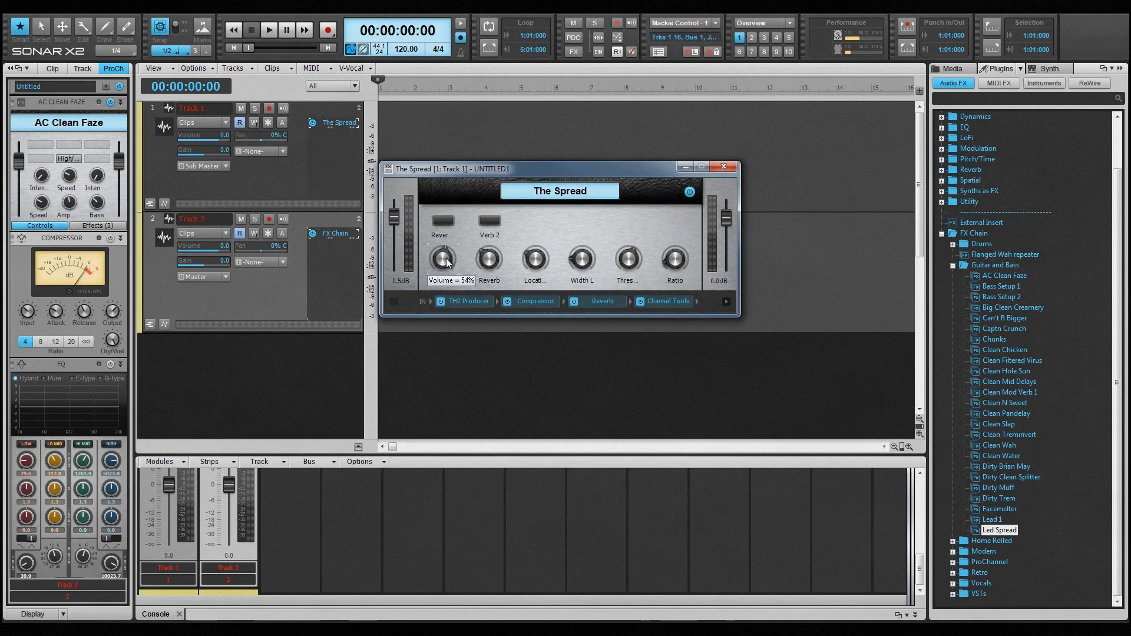
left_click(447, 224)
left_click(448, 225)
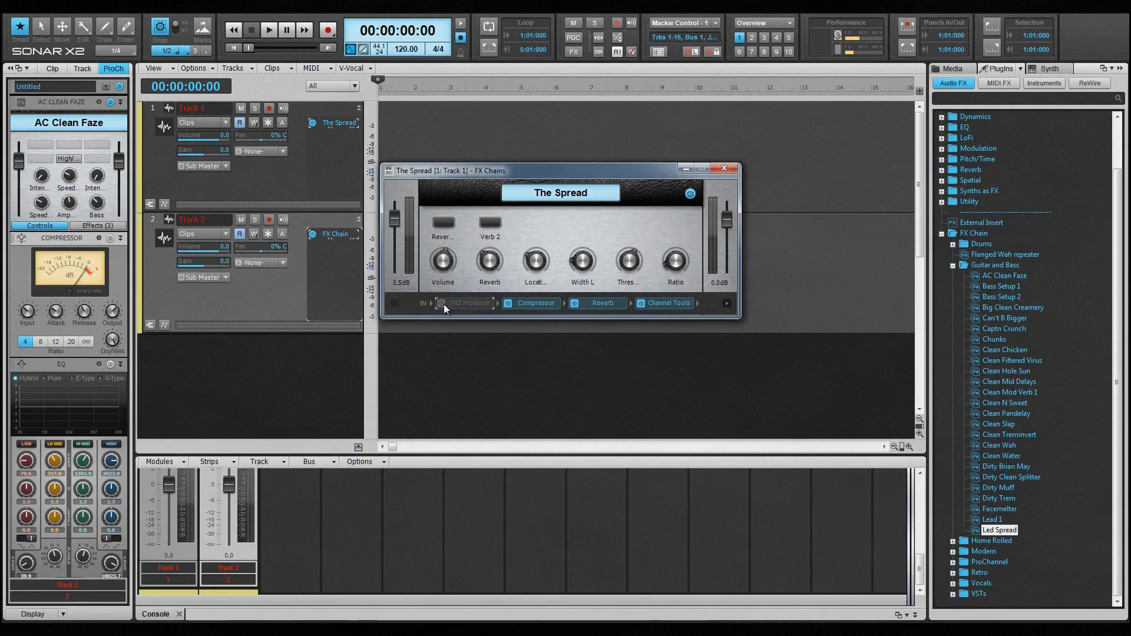
Step: Open the Compressor plug-in inside The Spread to view its settings and close it
double_click(536, 302)
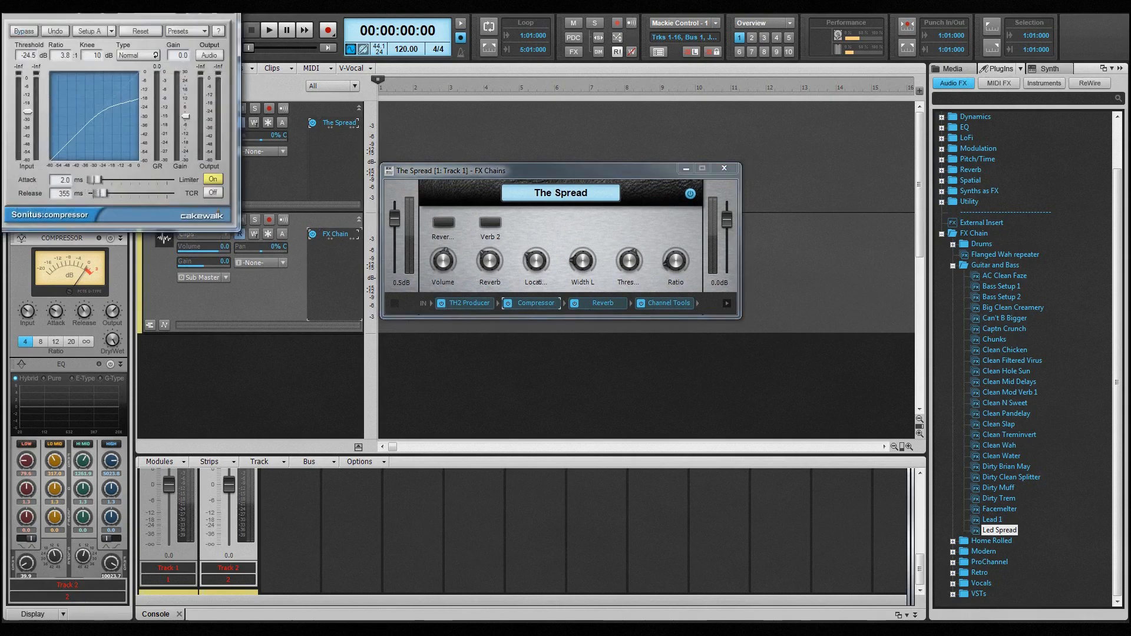
left_click(225, 11)
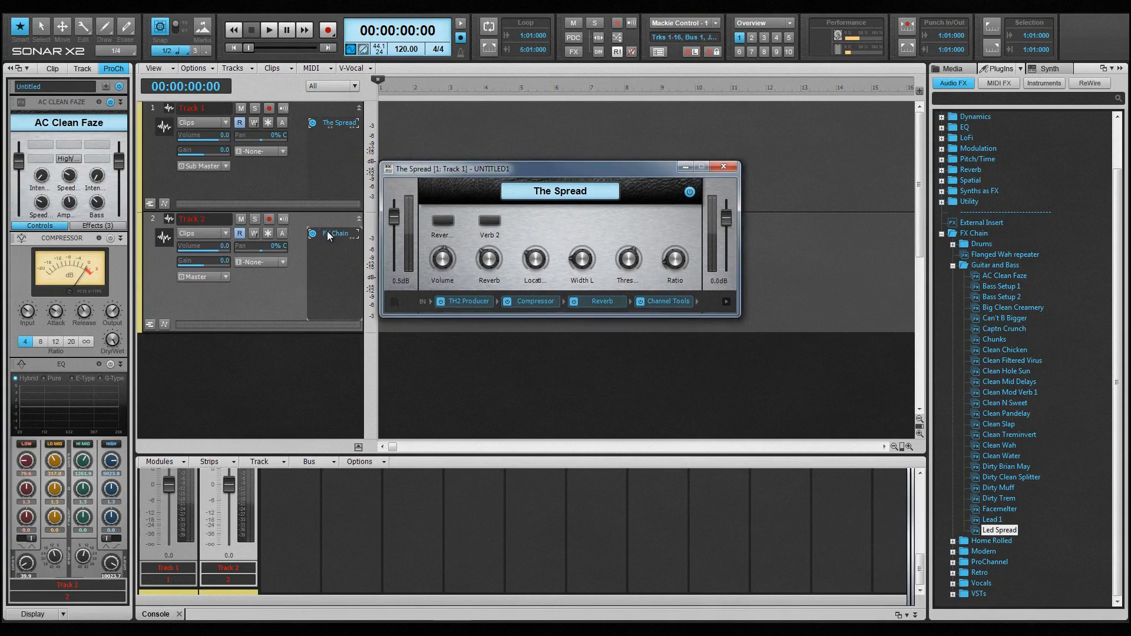
Step: Copy Channel Tools from The Spread into Track 2's FX Chain between Classic Phaser and Delay, and close that chain's window
double_click(327, 233)
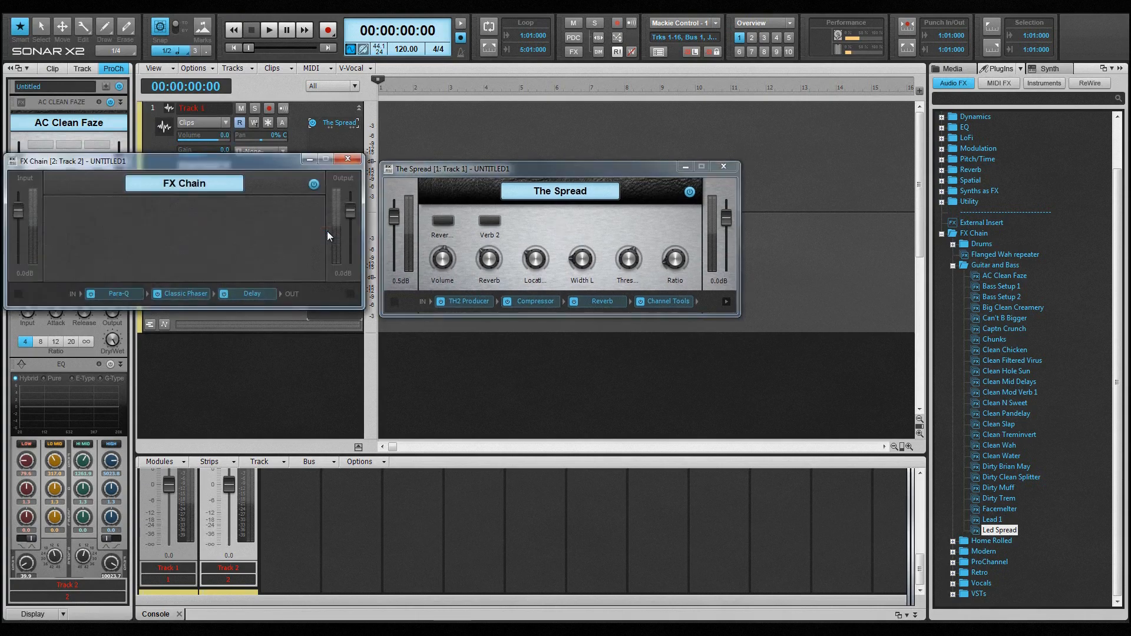
left_click_drag(670, 307, 239, 293)
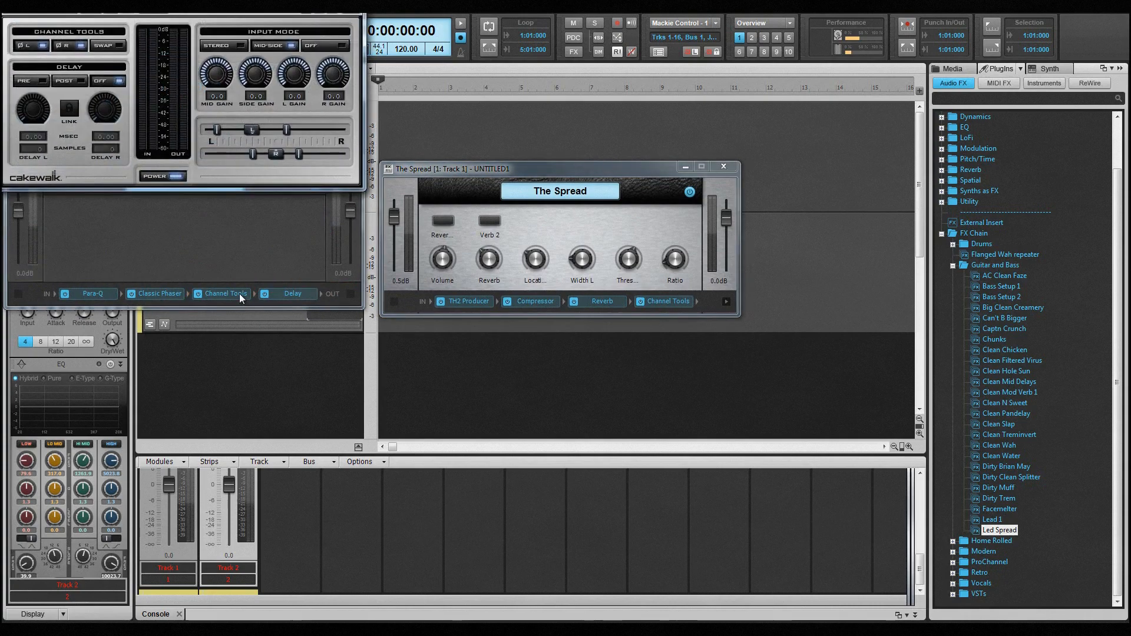
left_click(349, 6)
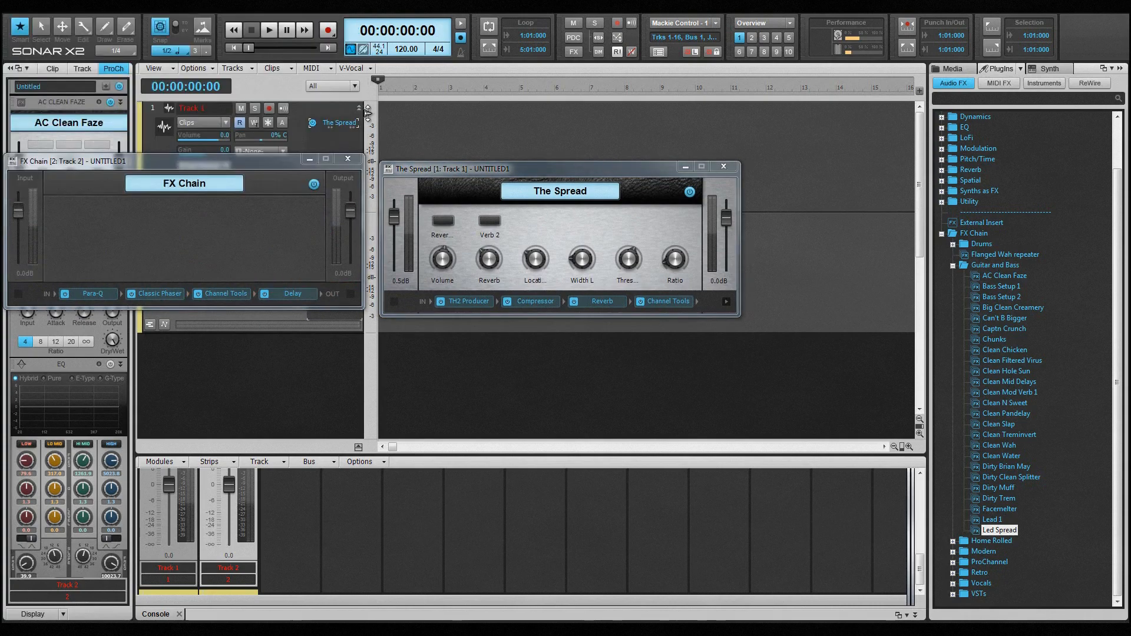
left_click(352, 160)
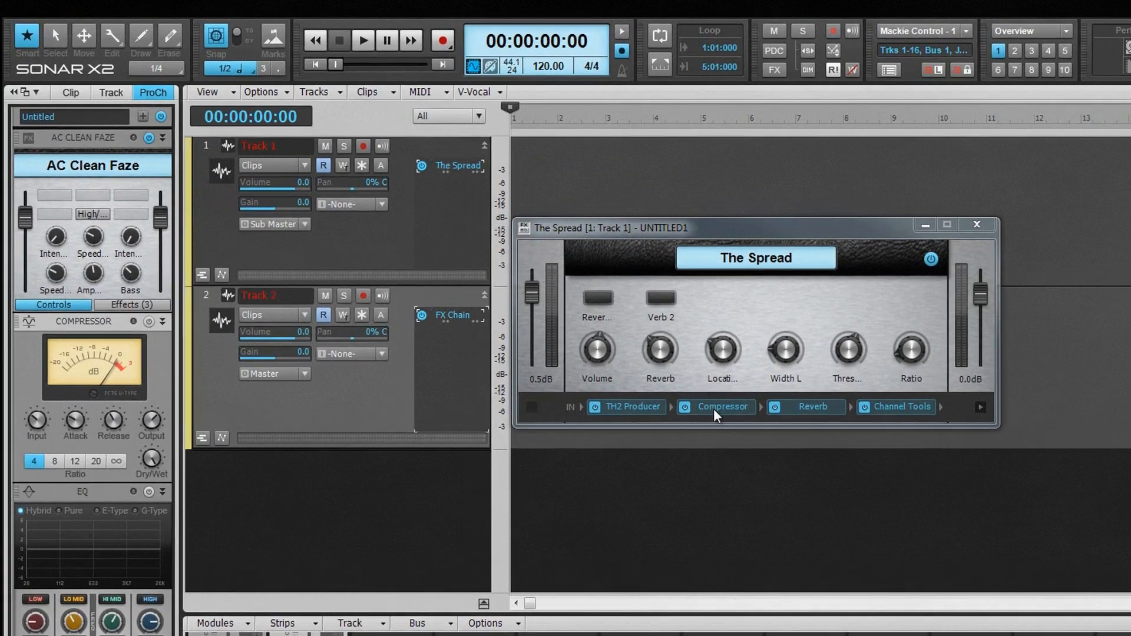
Step: Reorder The Spread's effects to Compressor, Reverb, Channel Tools, TH2 Producer and set its output level to 0.3 dB
left_click_drag(723, 408, 635, 415)
left_click_drag(712, 415, 799, 412)
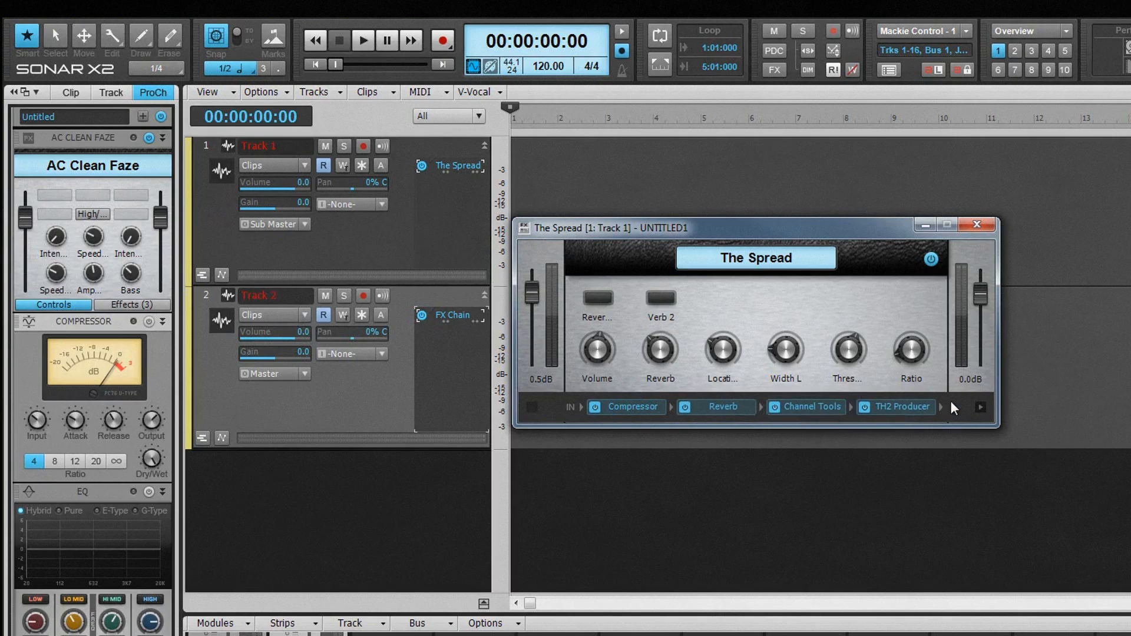
scroll(986, 299, "down", 4)
scroll(985, 298, "up", 5)
Step: Insert a second, empty FX Chain in Track 2's FX bin and move its window over The Spread's window
right_click(453, 368)
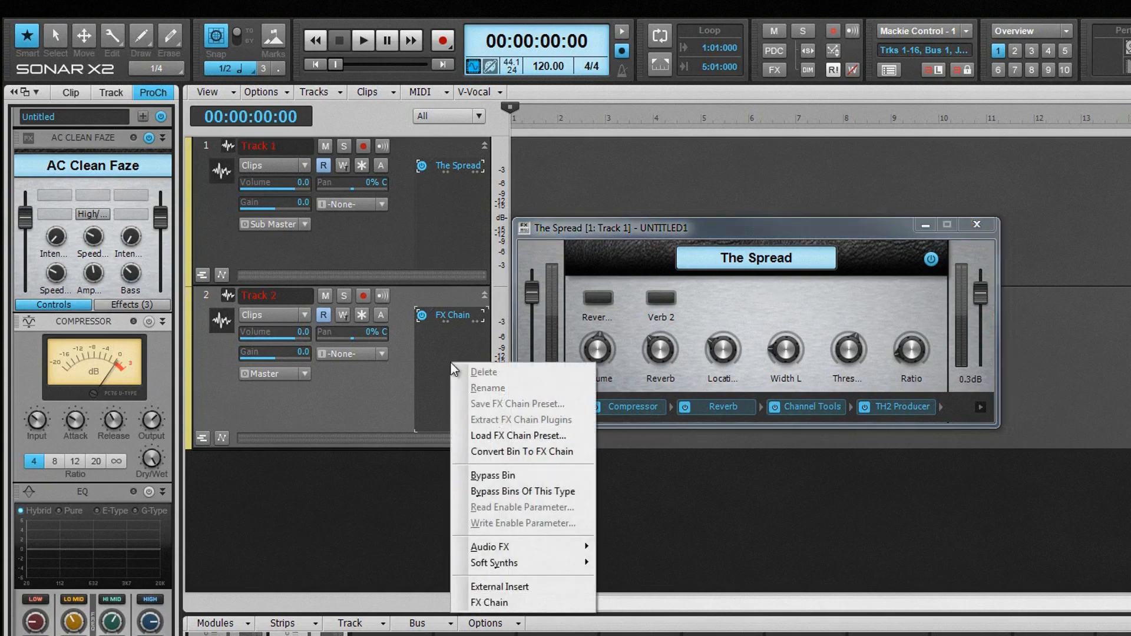
left_click(483, 602)
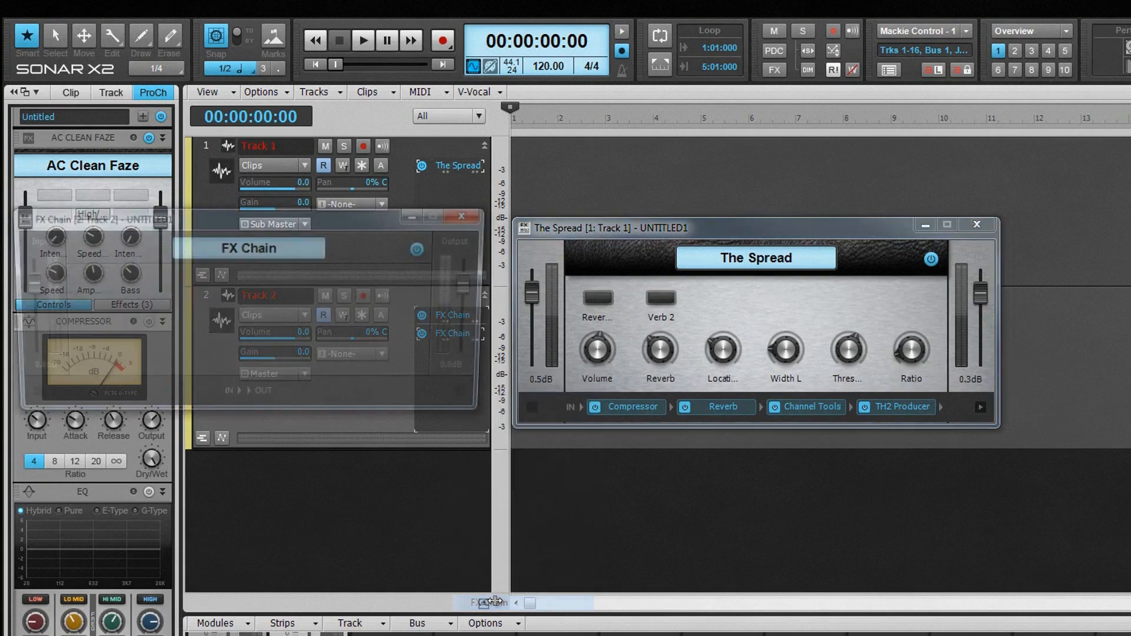
left_click_drag(355, 223, 861, 231)
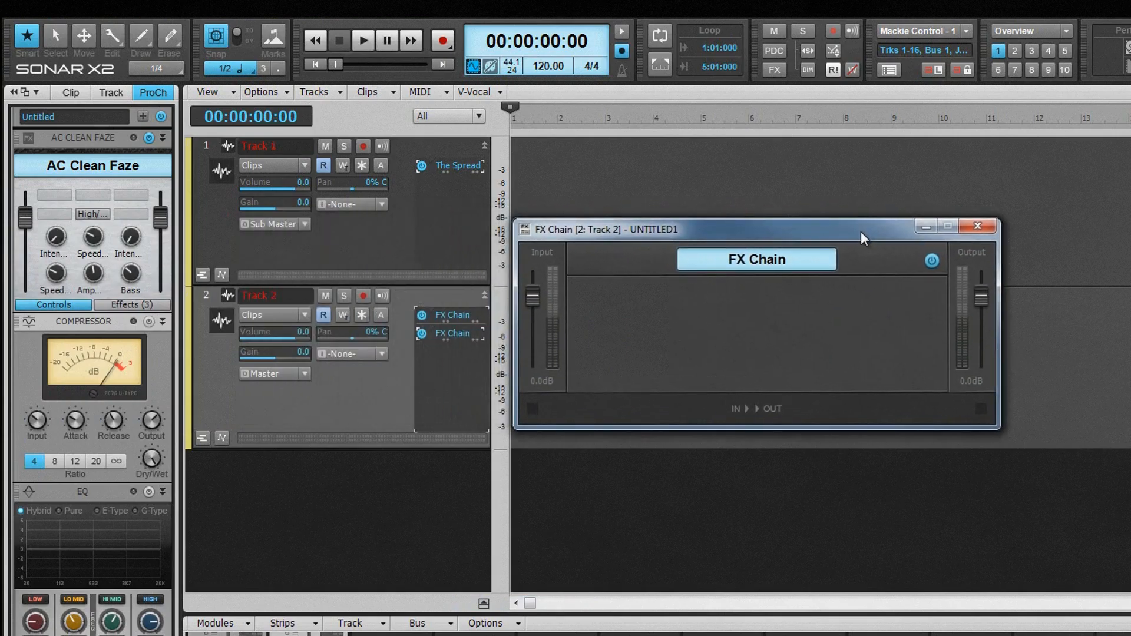
Step: Add TH2 Producer to the empty FX Chain and insert Sonitus:fx Equalizer before it
right_click(815, 408)
mouse_move(902, 500)
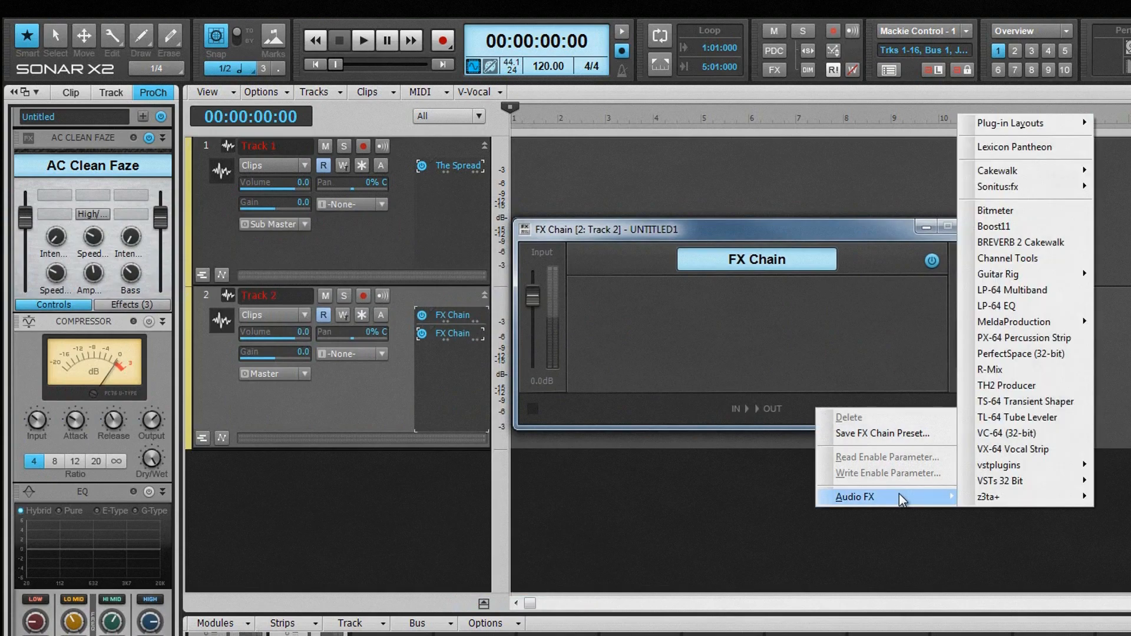
left_click(1011, 390)
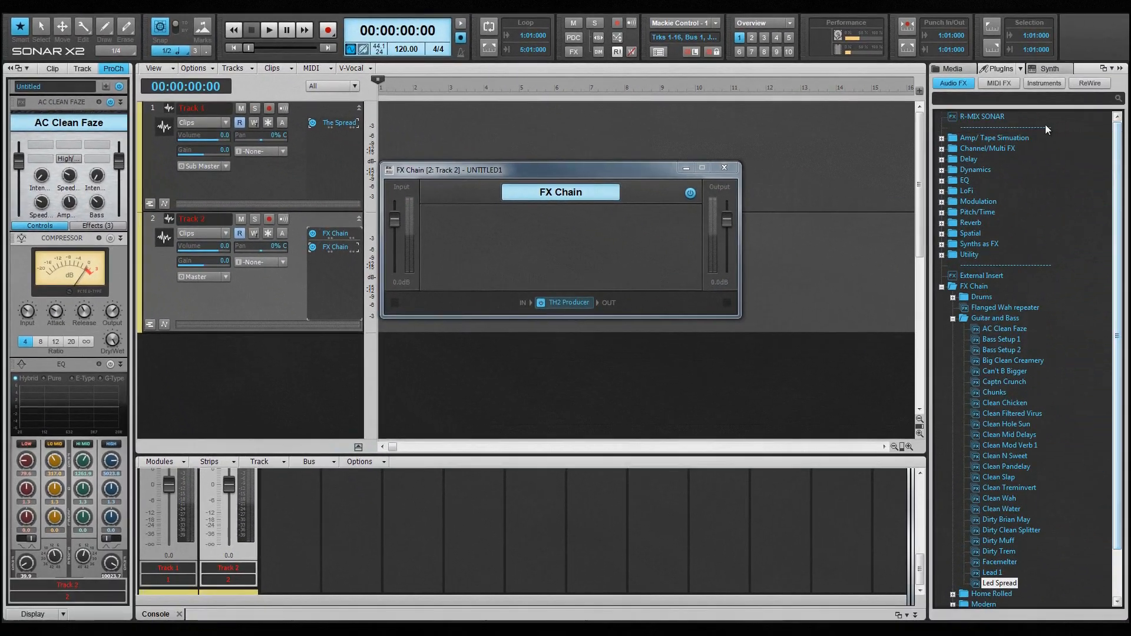
left_click(941, 180)
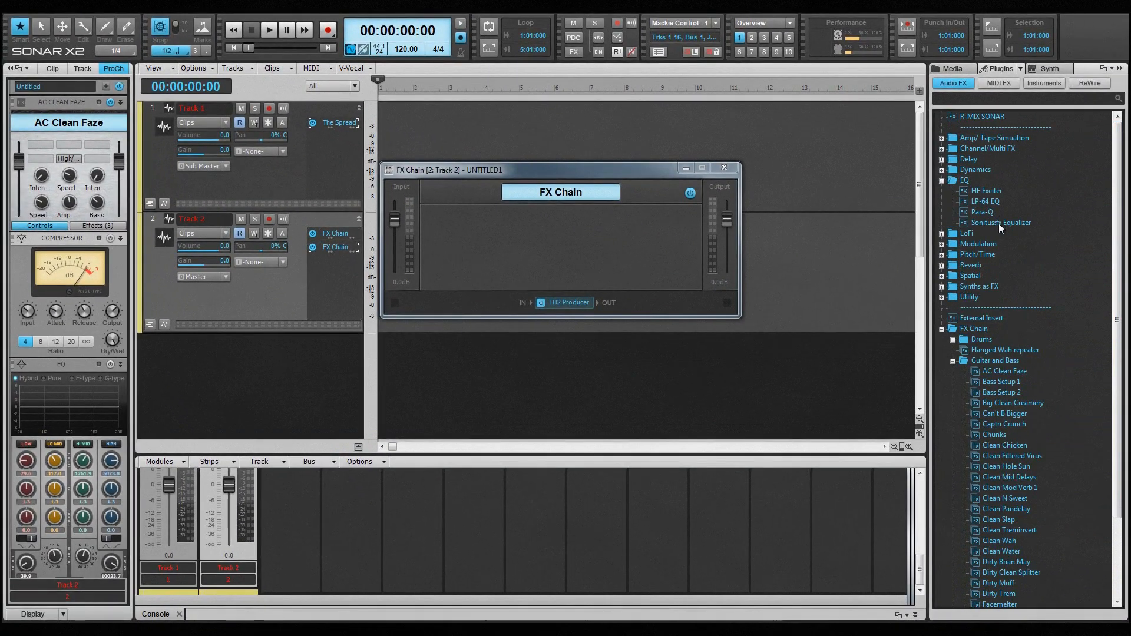
left_click_drag(999, 224, 588, 313)
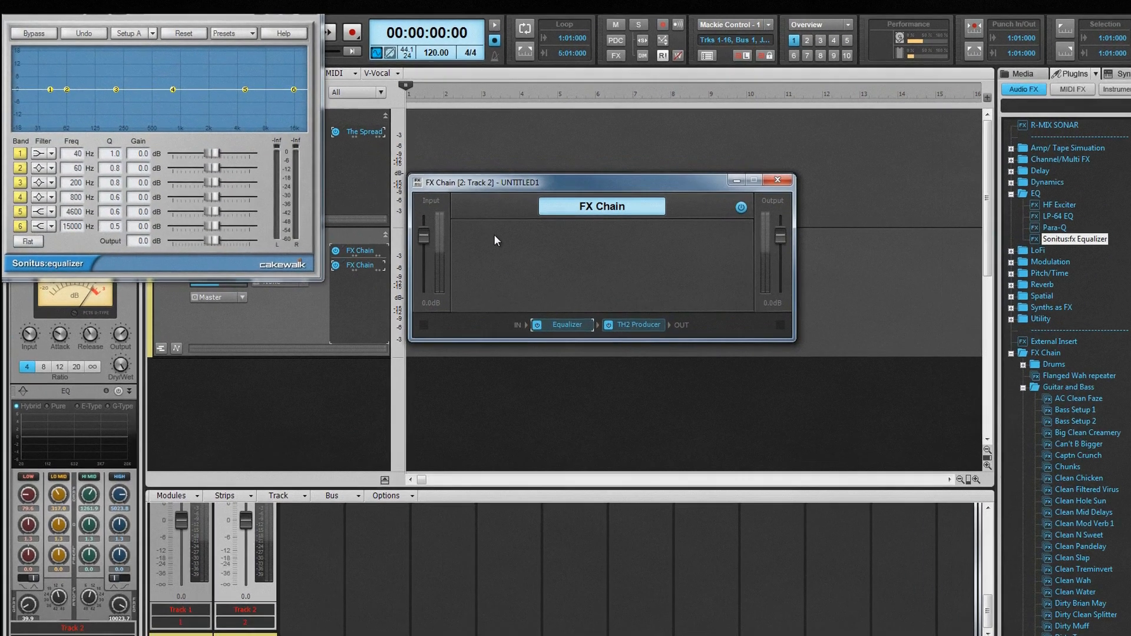
Step: Use Learn Button to assign the equalizer's band 1 enable switch to a new button in the FX Chain
right_click(462, 220)
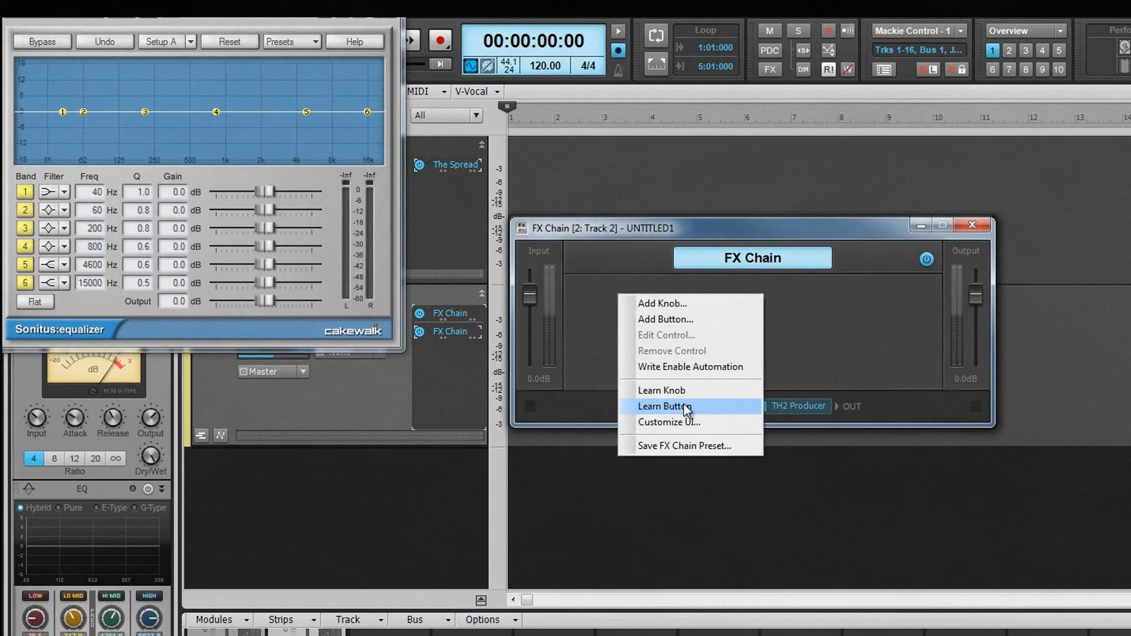
left_click(683, 404)
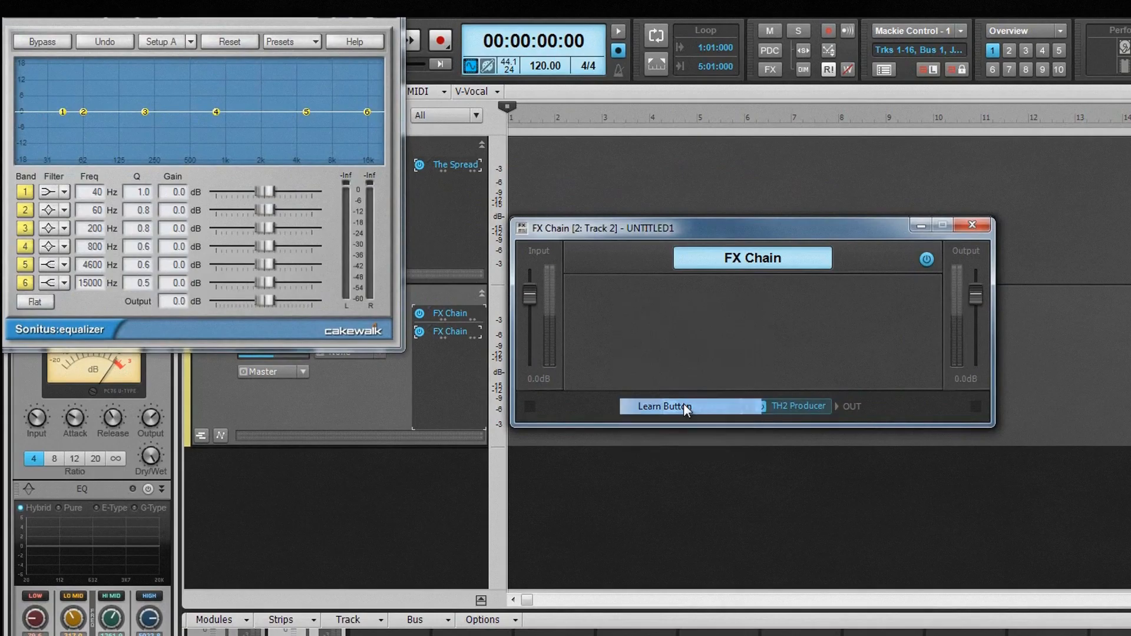
left_click(26, 193)
left_click(683, 317)
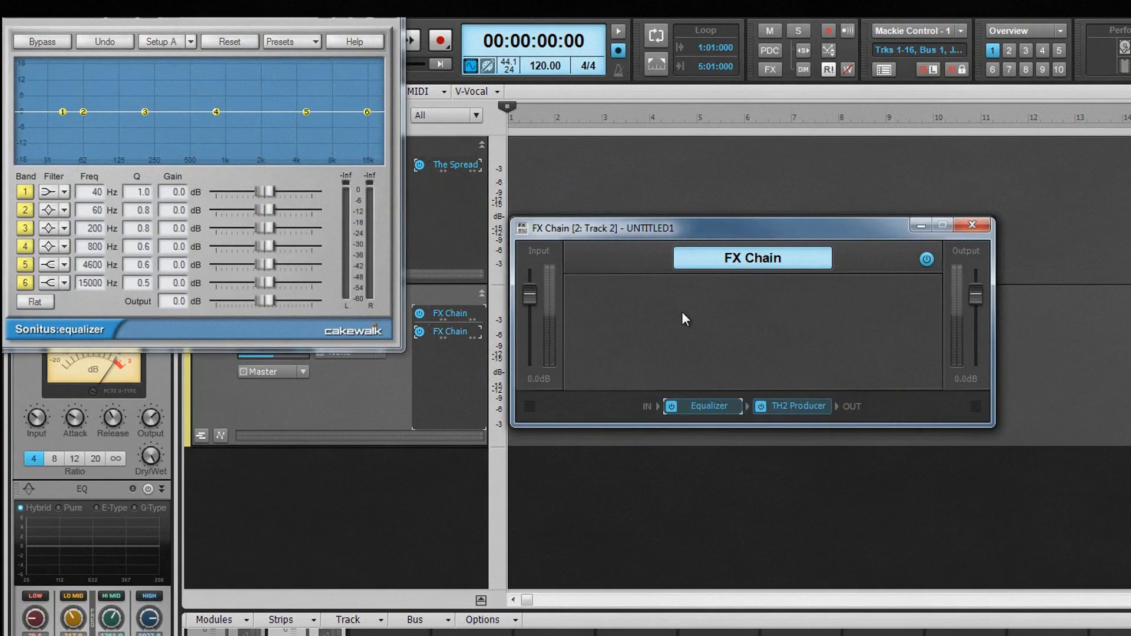
right_click(682, 312)
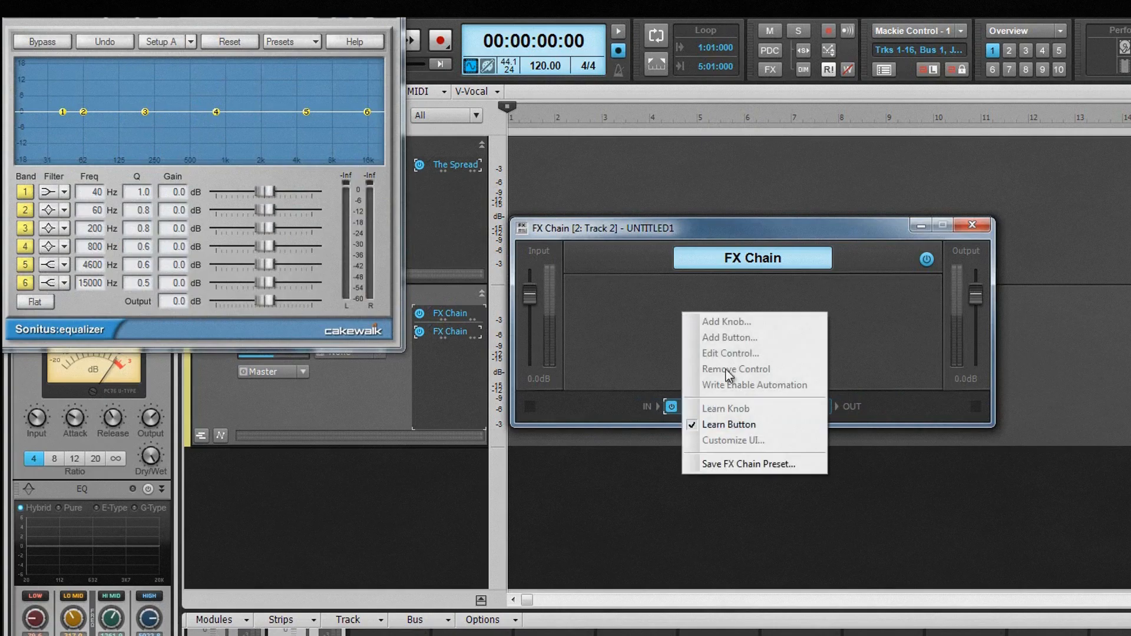
left_click(738, 425)
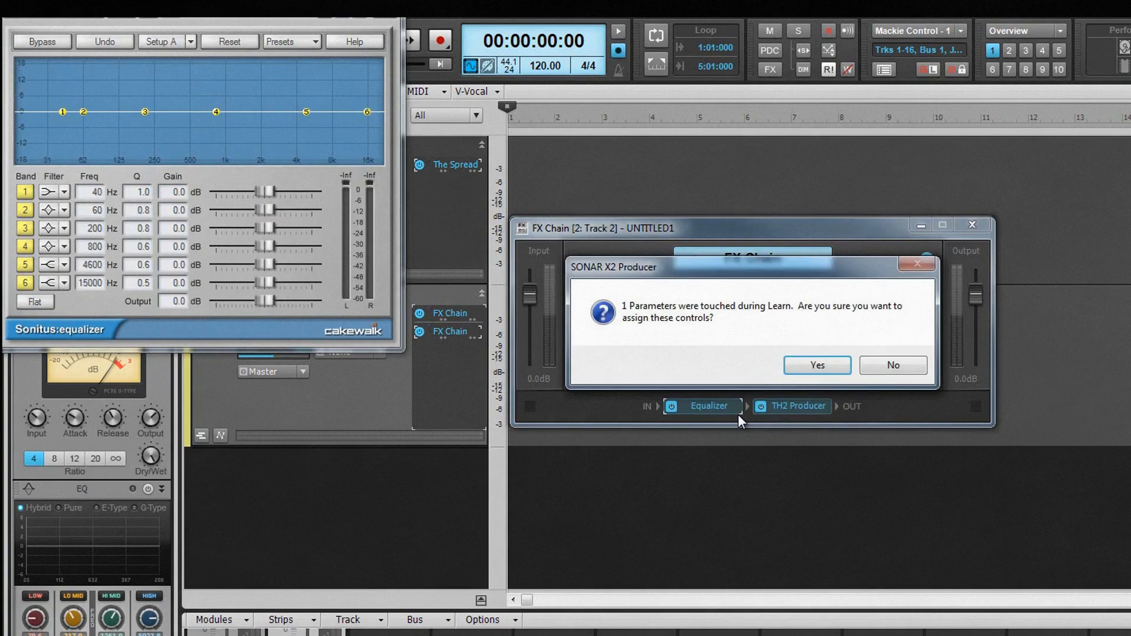
left_click(820, 365)
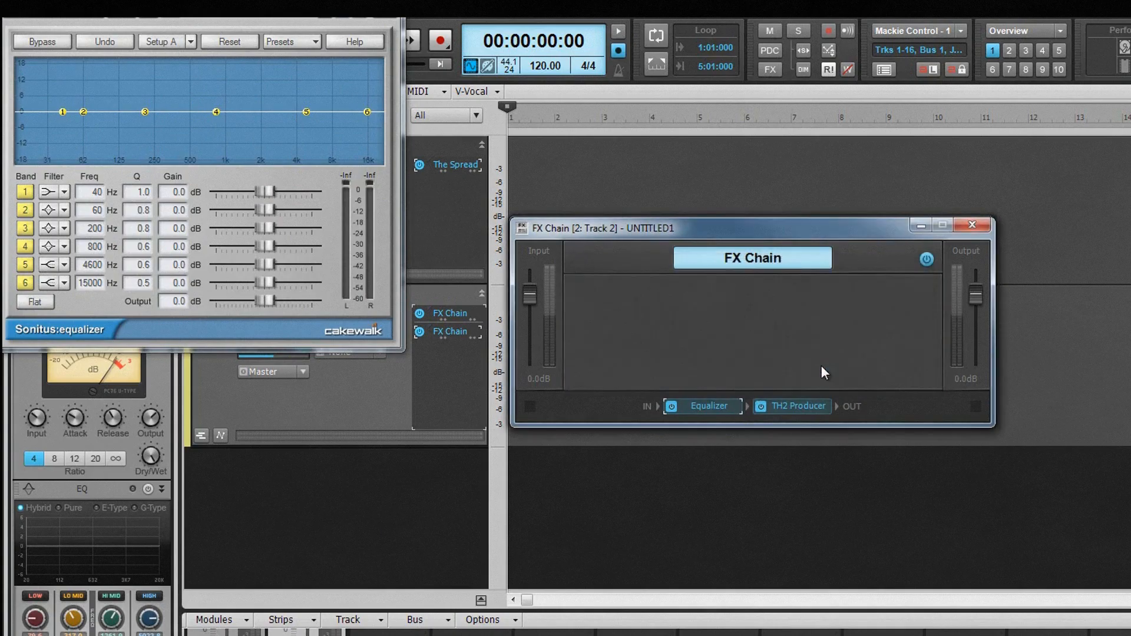
Step: Use Learn Knob to assign equalizer band 2's gain and Q to one knob, adjusting them to -0.3 dB and 1.0
right_click(667, 345)
left_click(748, 442)
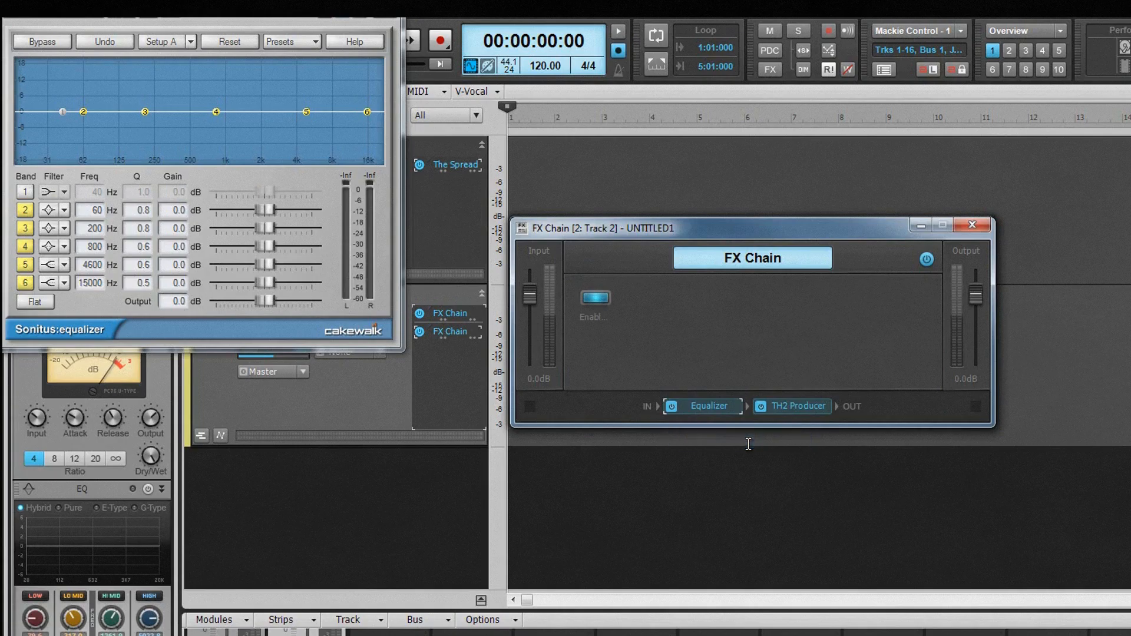
mouse_move(263, 209)
left_mouse_down()
mouse_move(242, 210)
mouse_move(263, 210)
left_mouse_up()
left_click_drag(145, 191, 144, 209)
right_click(691, 349)
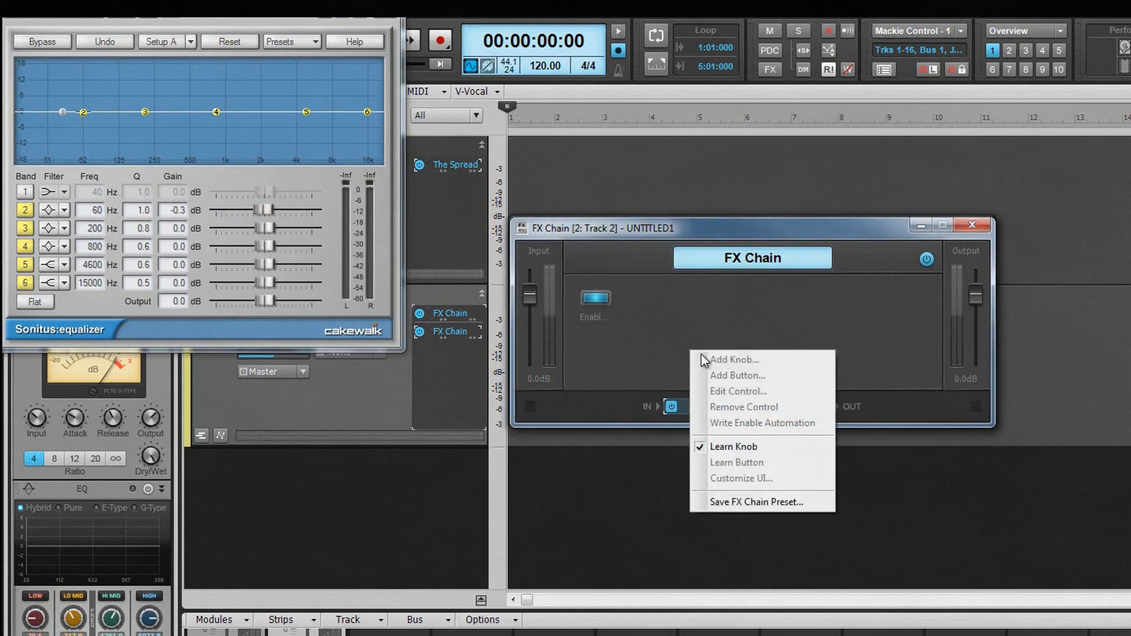
left_click(757, 447)
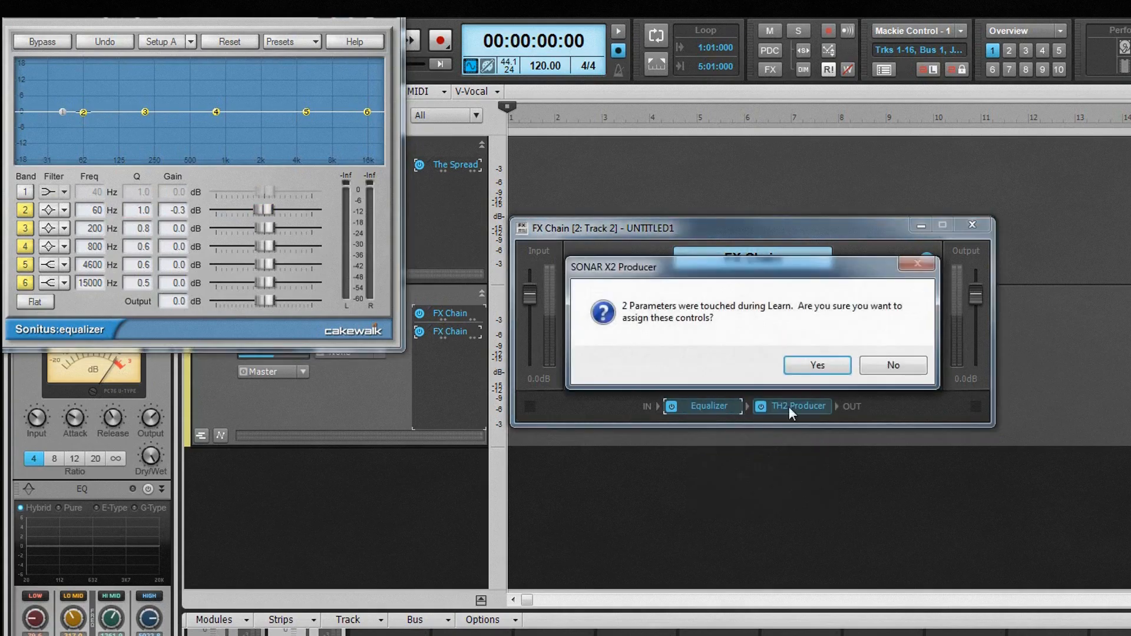
left_click(820, 367)
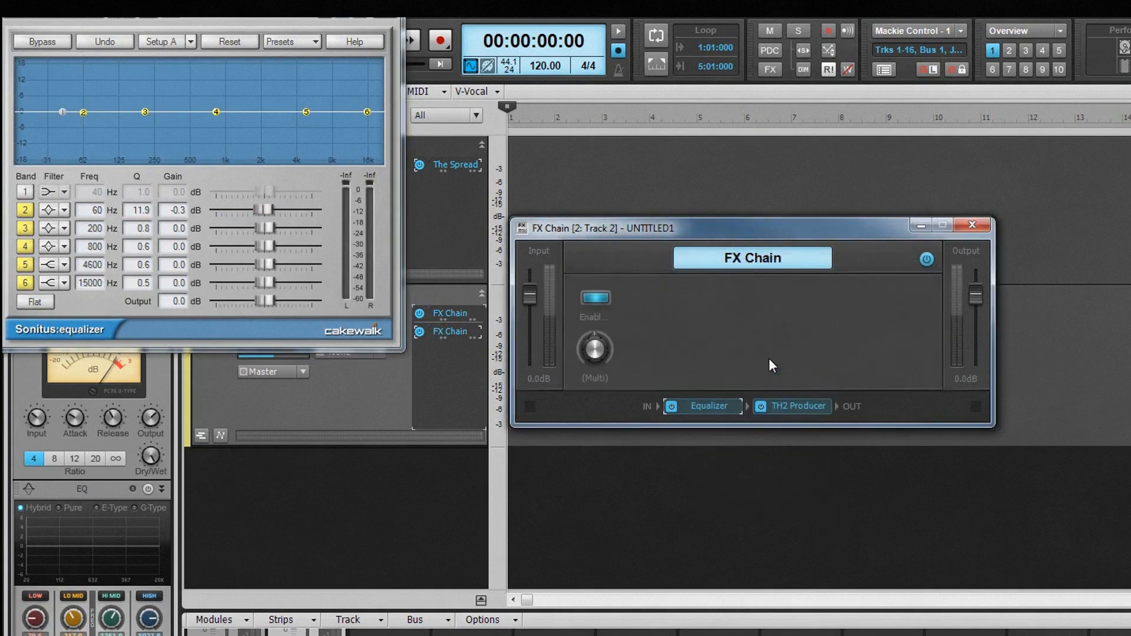
Step: Add a button named Tuner at position 3 of the FX Chain, with TH2 Producer - Tuner Power as its destination
right_click(737, 324)
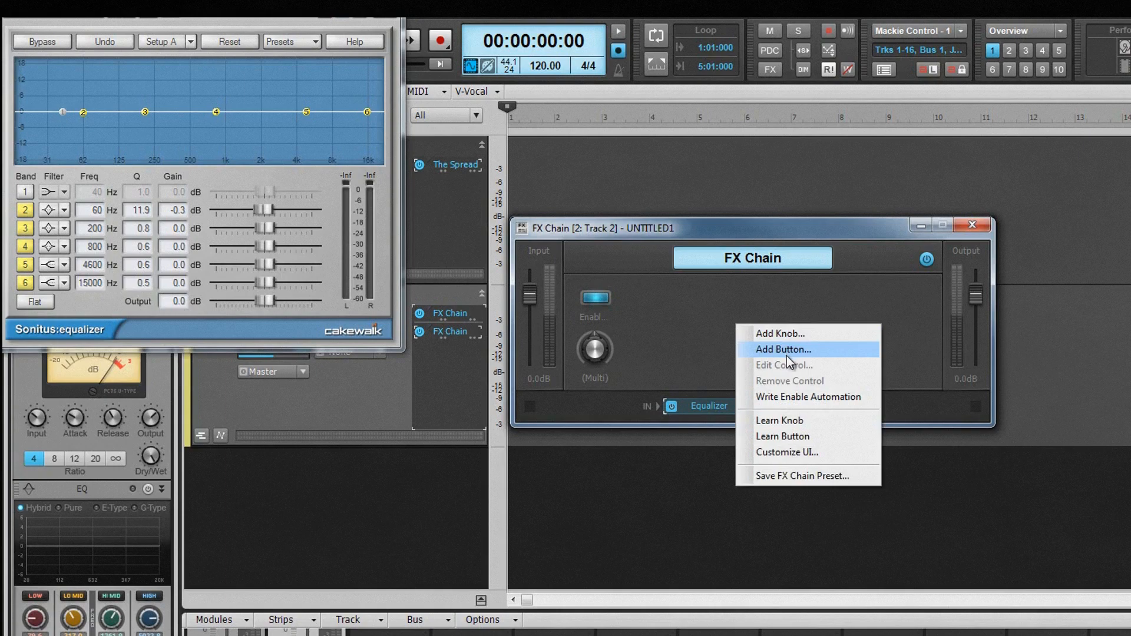
left_click(786, 356)
type("Tuner")
left_click(825, 263)
left_click(756, 315)
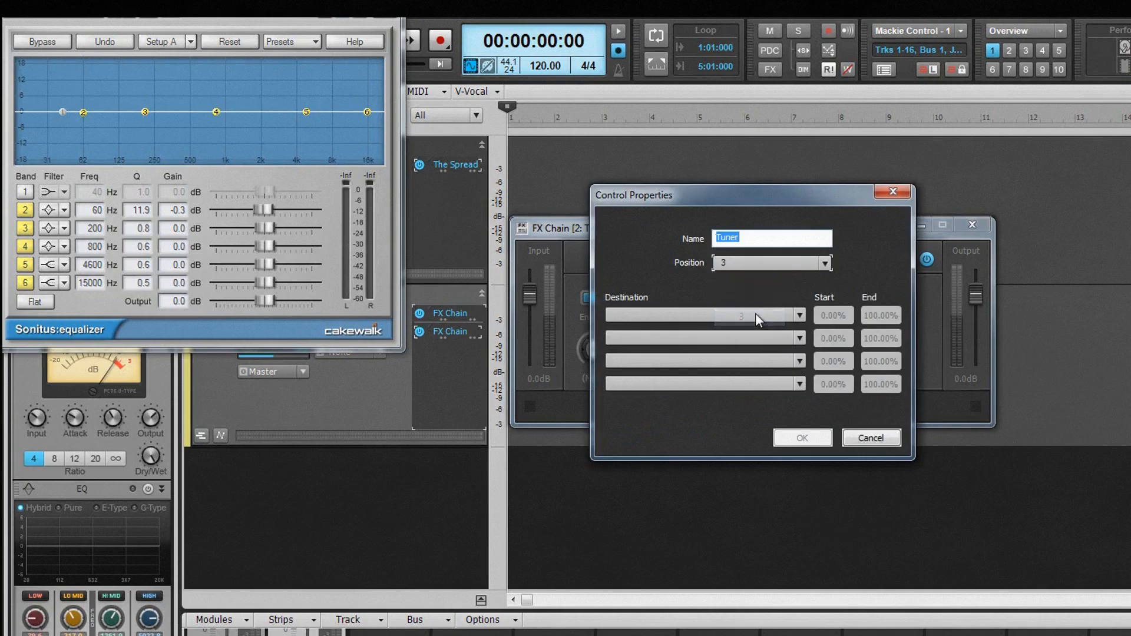
left_click(799, 316)
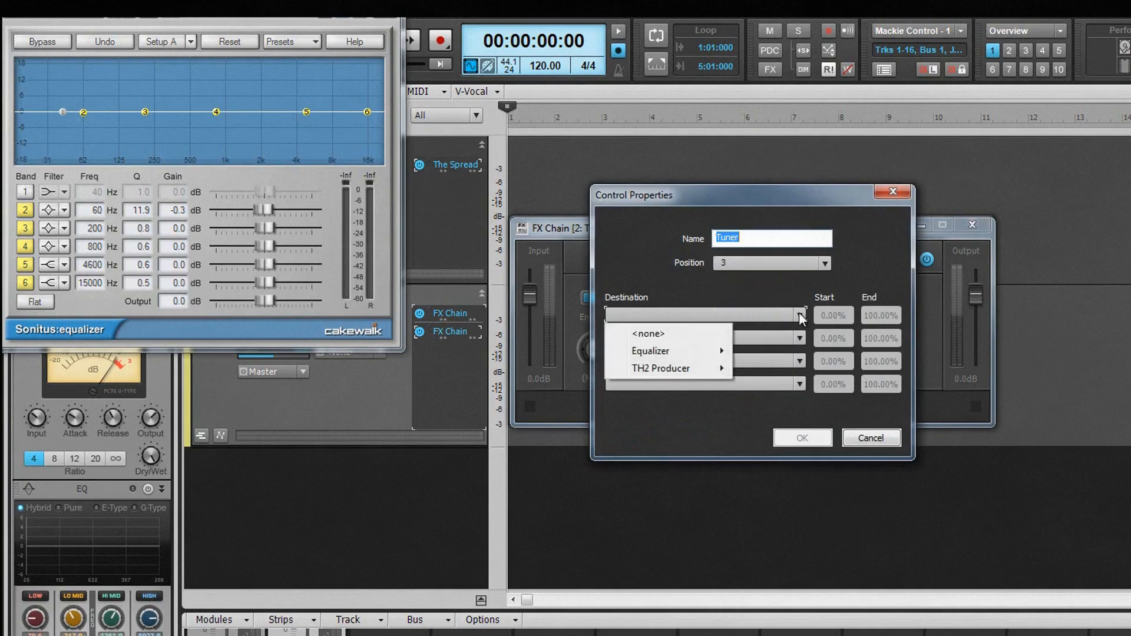
mouse_move(709, 369)
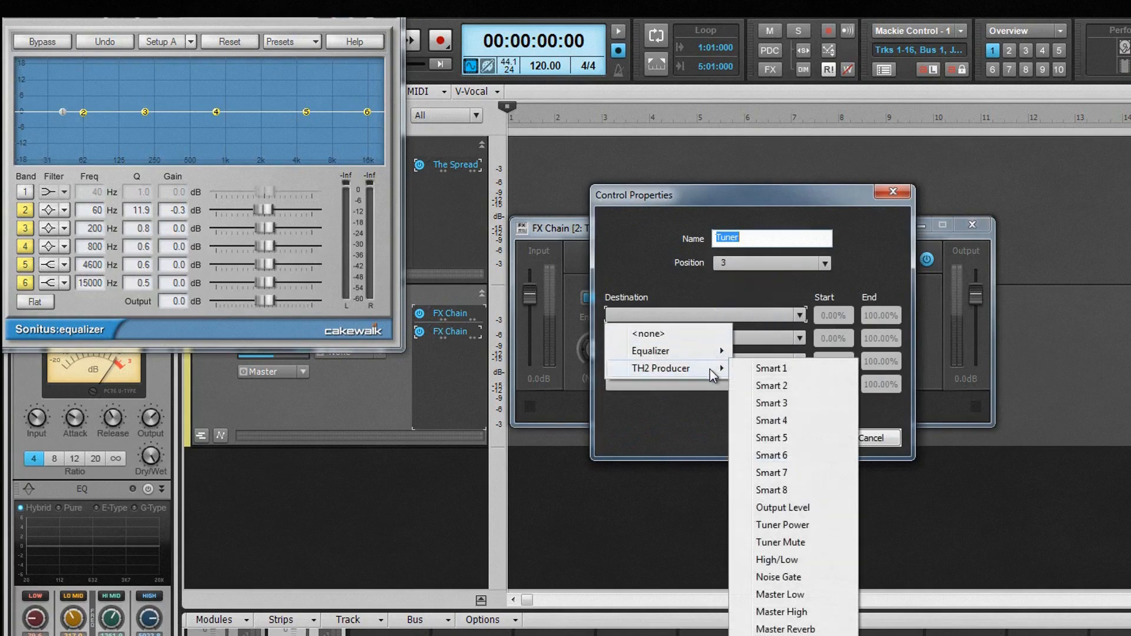
left_click(792, 525)
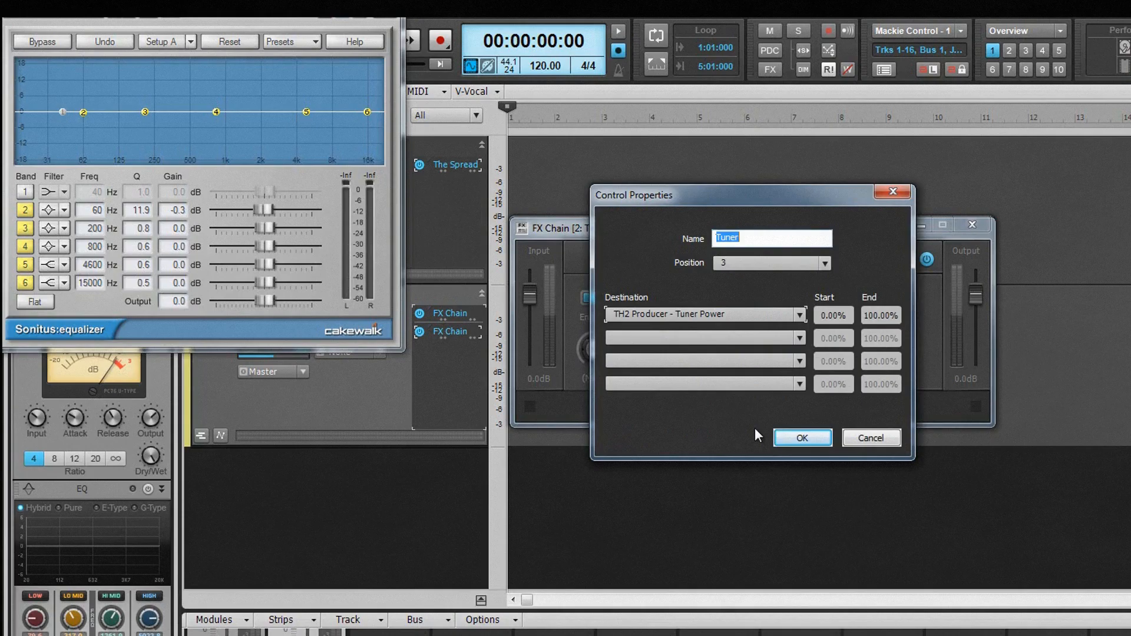
left_click(802, 437)
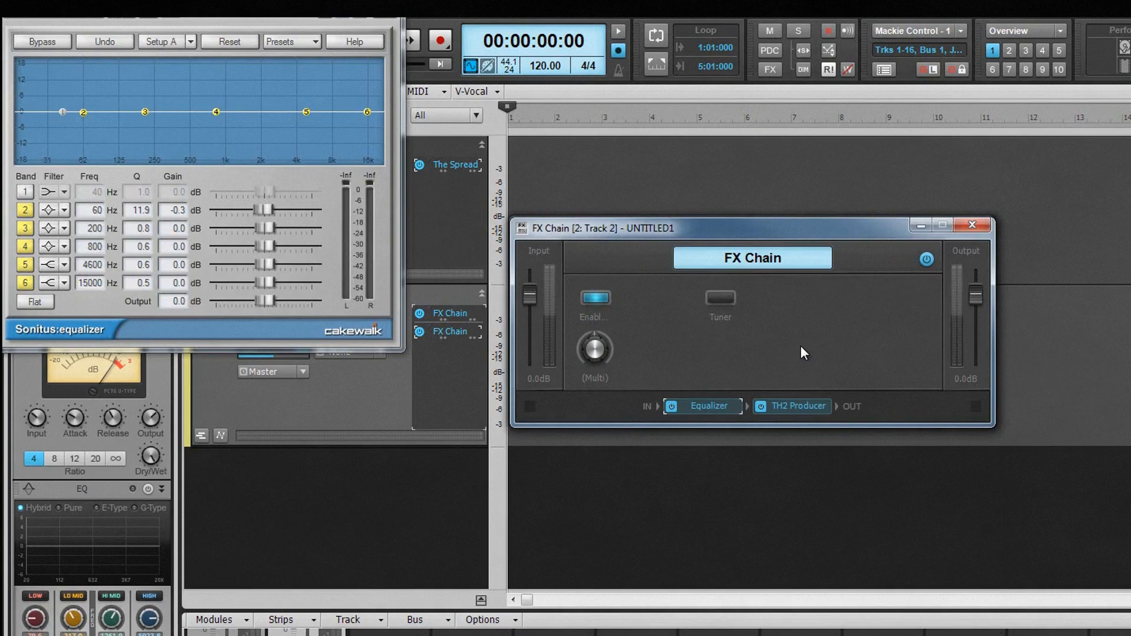
Step: Edit the (Multi) knob's control properties and set the start value of its Equalizer - Q 2 destination to 100%
right_click(595, 352)
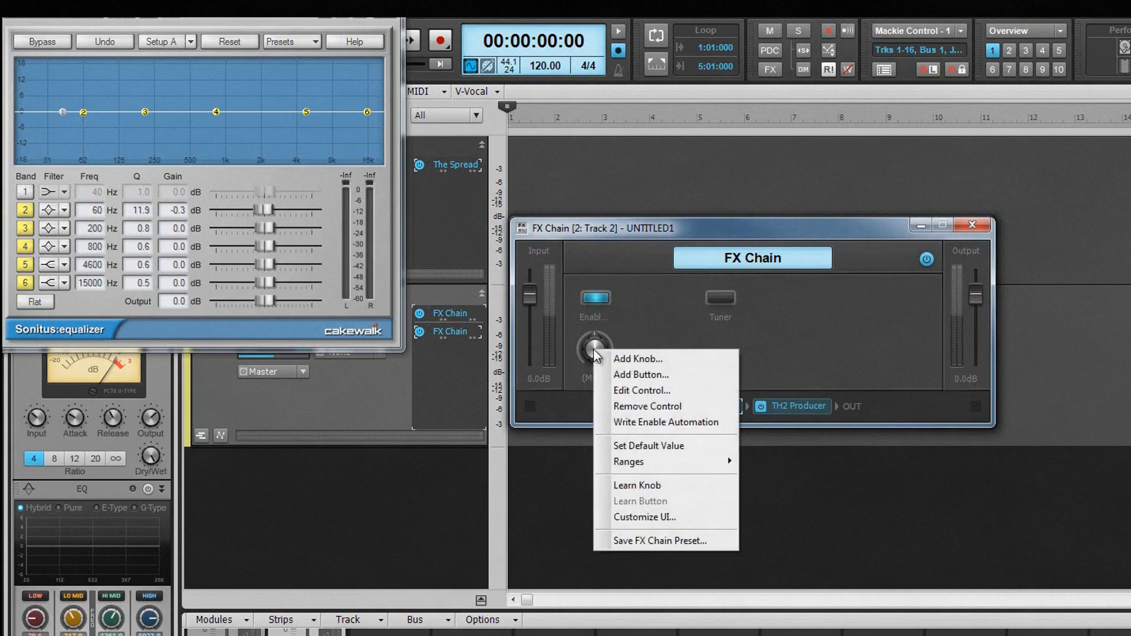
left_click(624, 391)
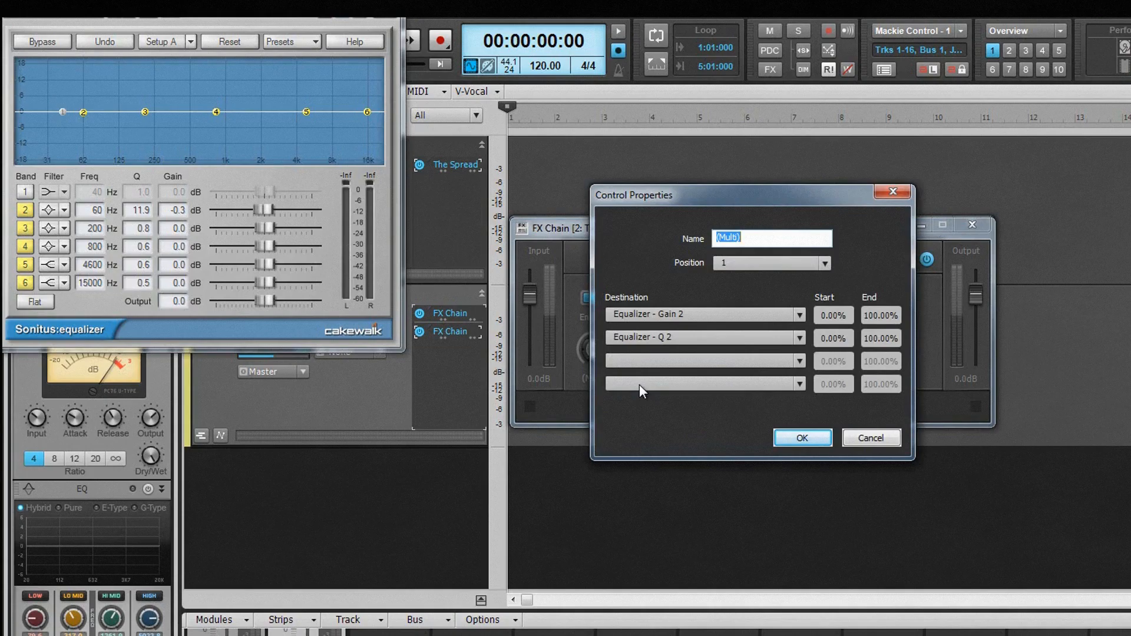
left_click(800, 316)
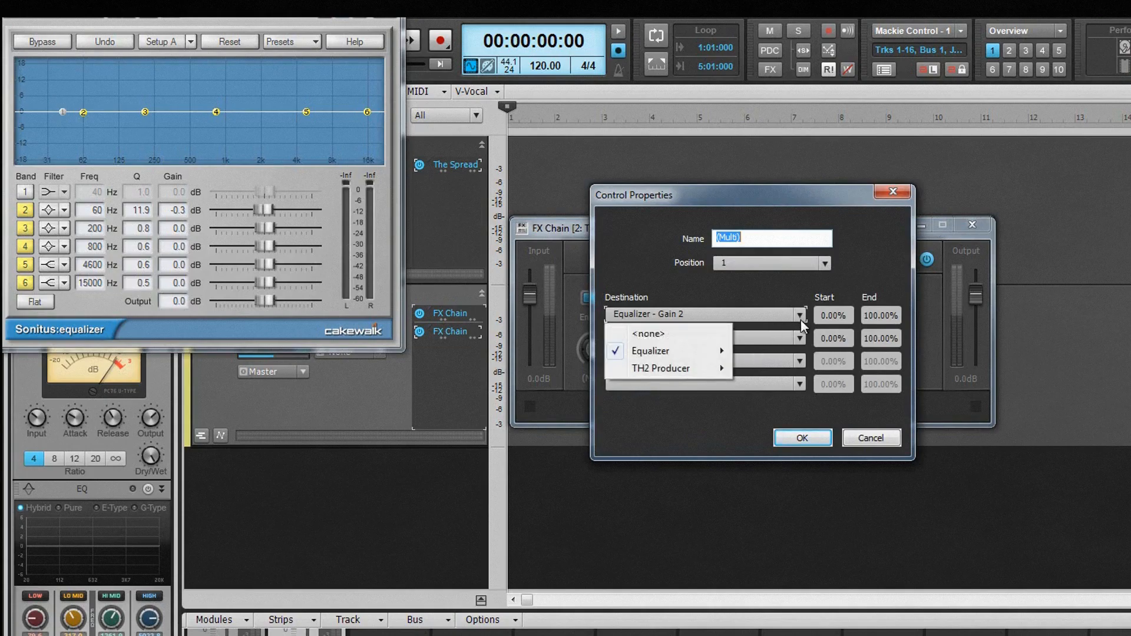
left_click(800, 338)
left_click(800, 337)
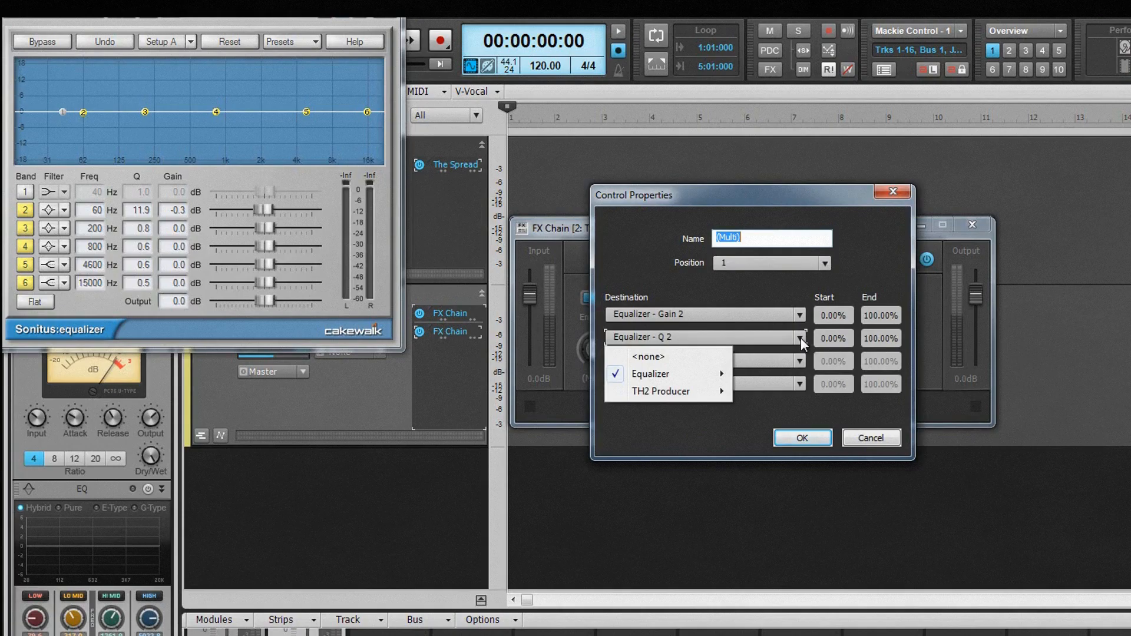
left_click(860, 278)
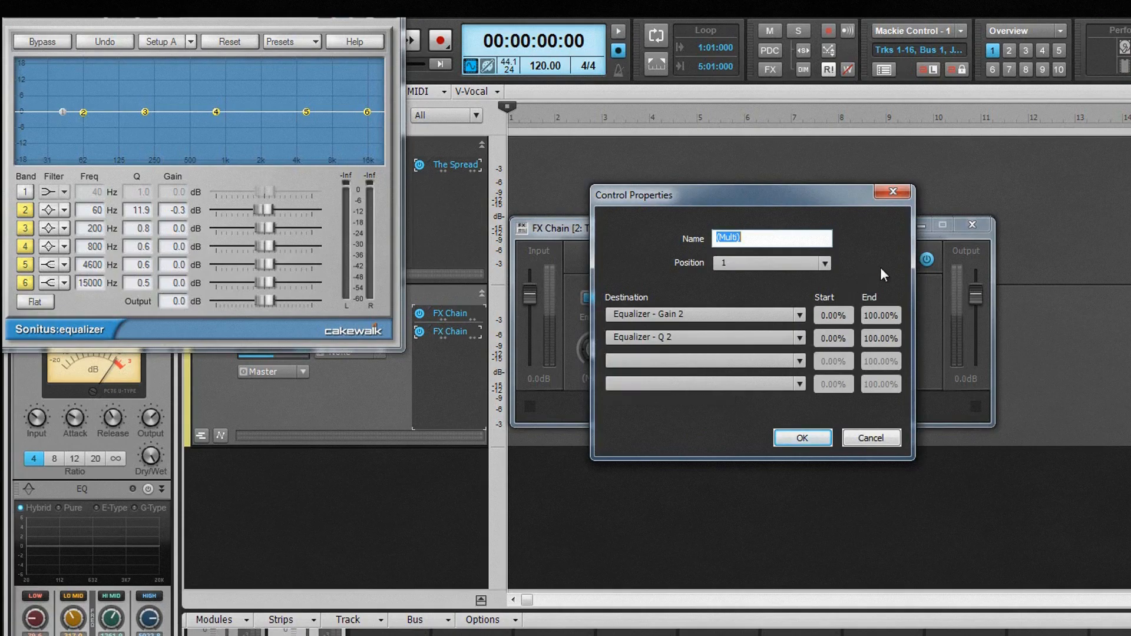
left_click(833, 340)
type("100")
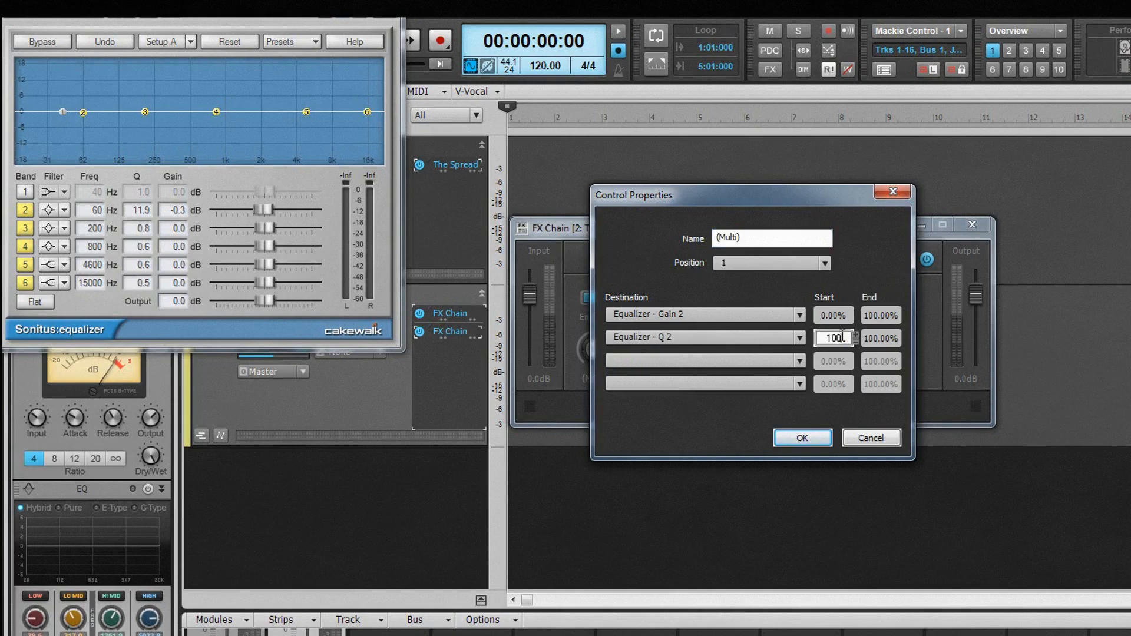
key("Return")
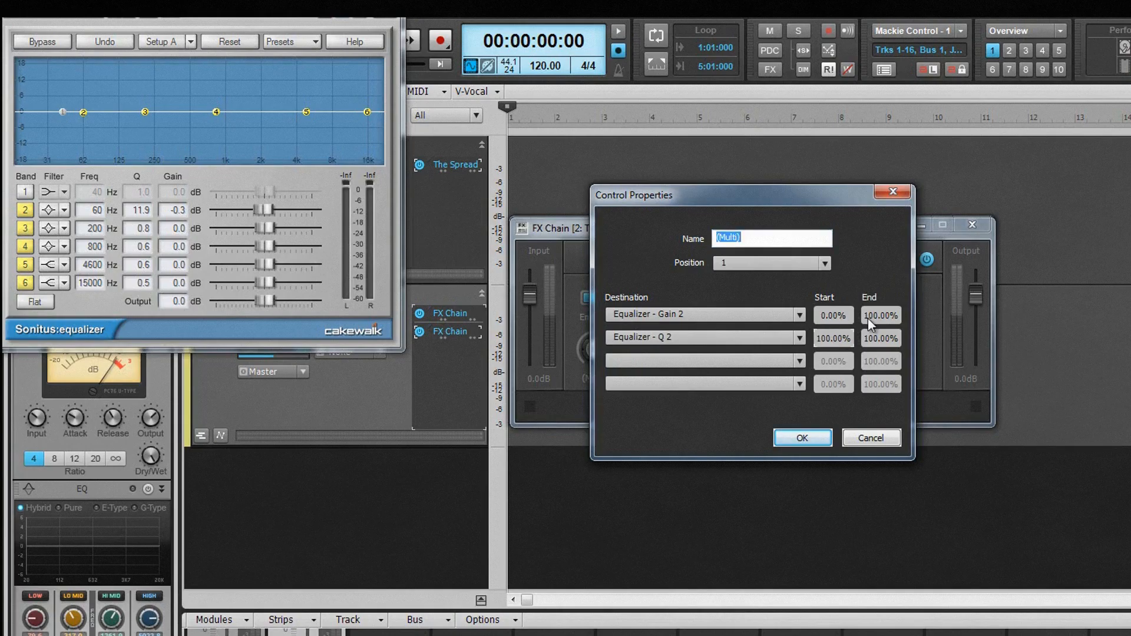
Step: Set the end value of the knob's Equalizer - Q 2 destination to 0% and apply the control properties
left_click(878, 341)
double_click(890, 335)
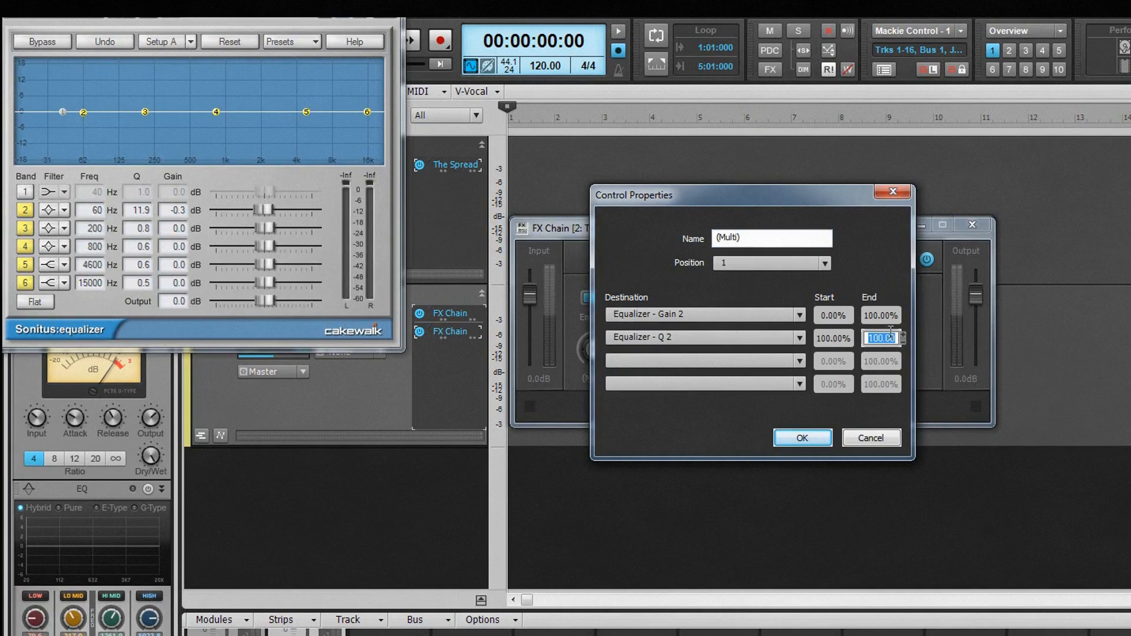
type("0")
key("Return")
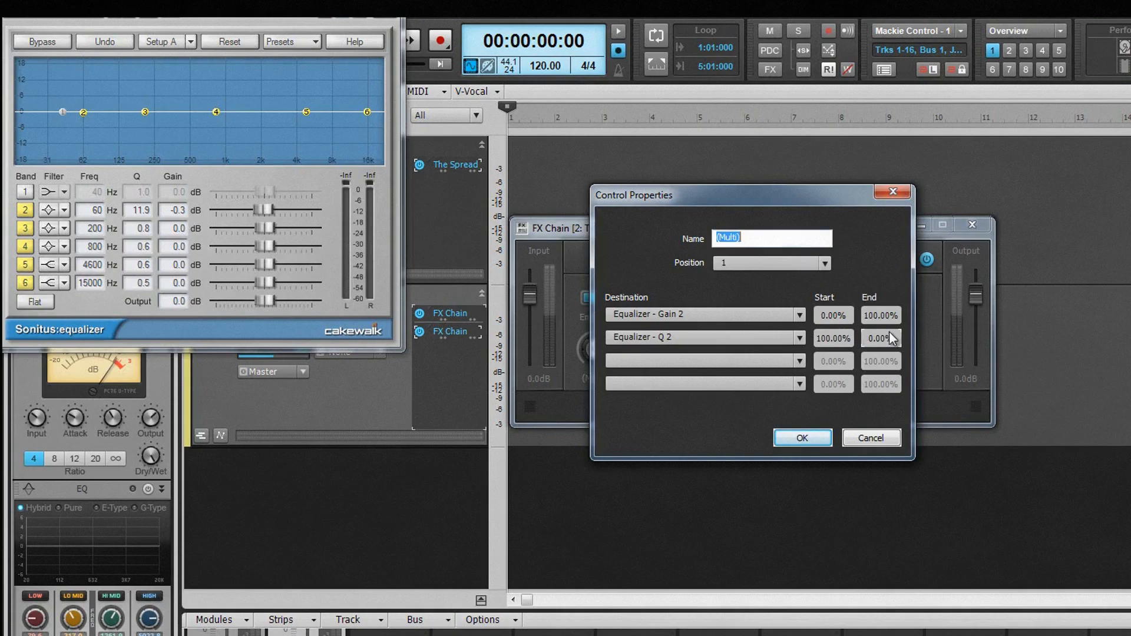
left_click(803, 437)
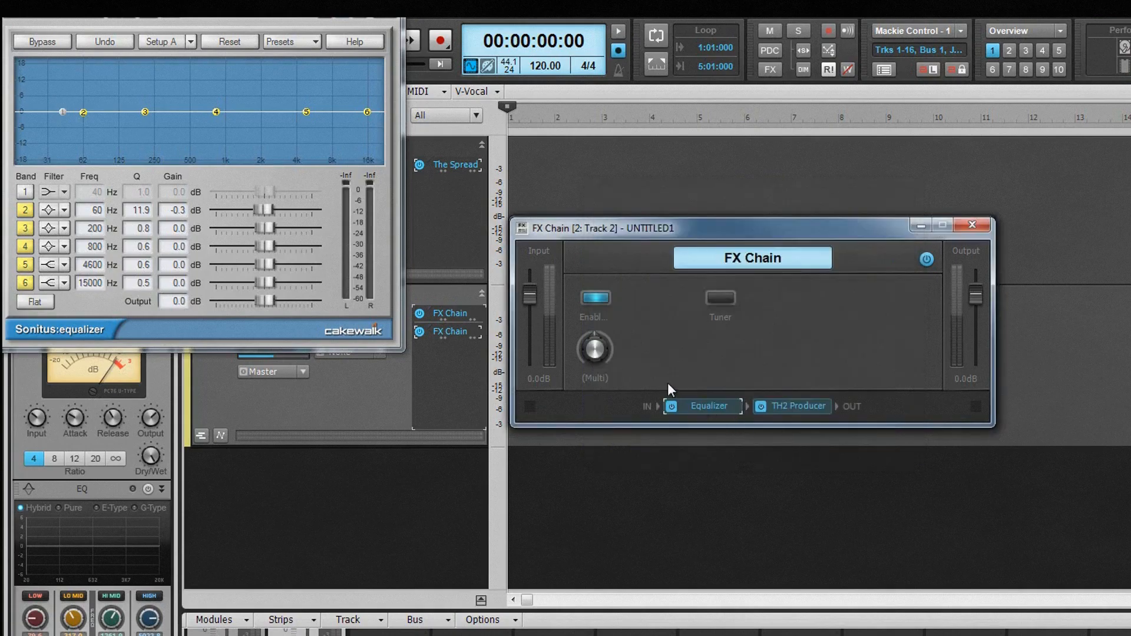
Step: Test the (Multi) knob by turning it up and down, leaving it at 50%
left_click(590, 349)
scroll(591, 351, "up", 15)
scroll(591, 352, "down", 10)
scroll(591, 352, "down", 19)
scroll(590, 352, "up", 15)
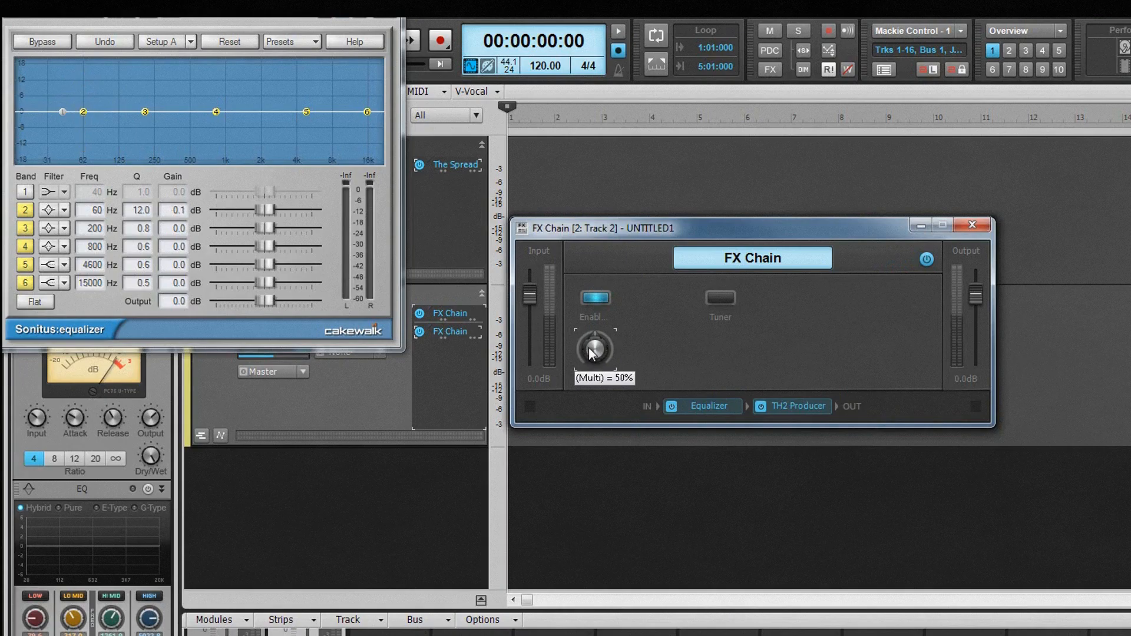
Step: Set equalizer band 2's gain to -18.0 dB and Q to 24.0, and store them as the knob's range start for all parameters
left_click_drag(265, 210, 145, 117)
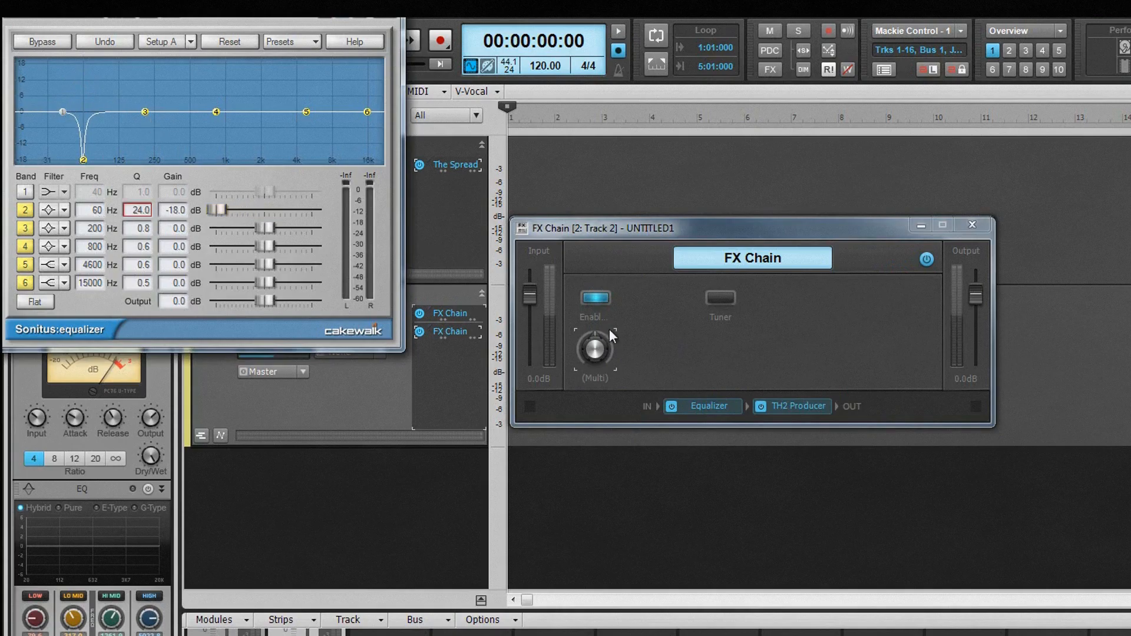
right_click(601, 347)
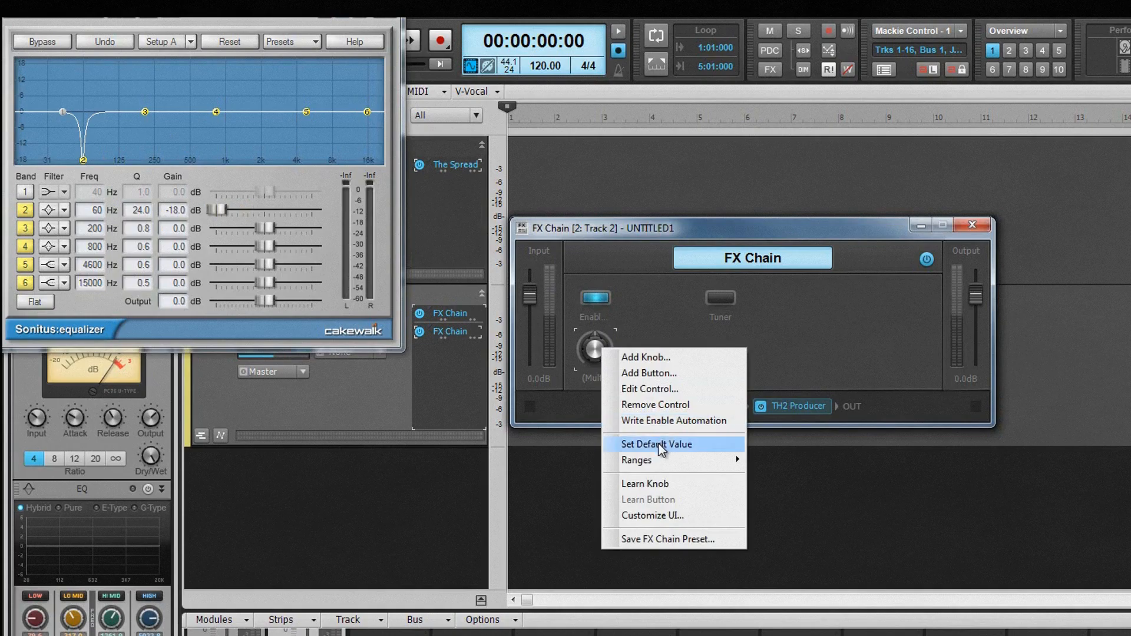
mouse_move(659, 457)
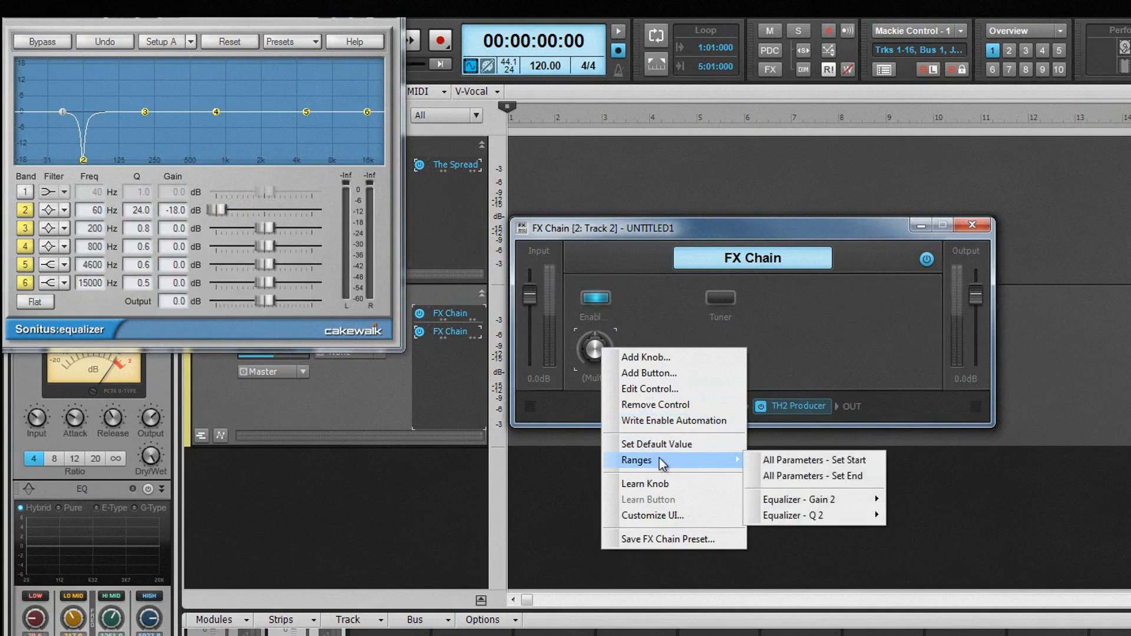
left_click(771, 459)
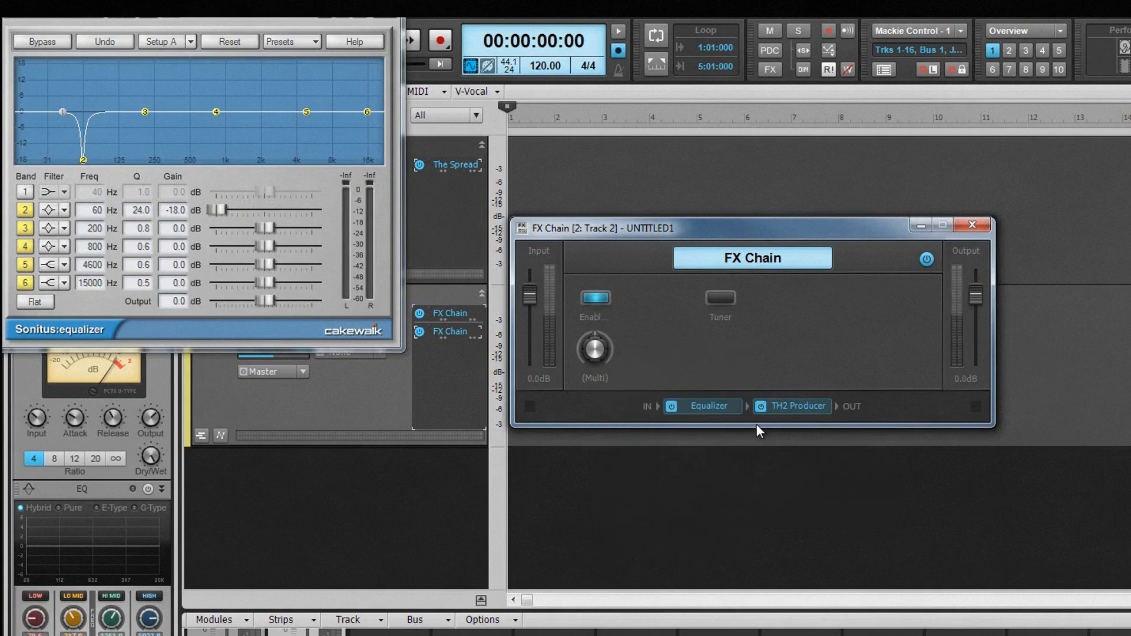
Step: Set equalizer band 2's gain to 18.0 dB and Q to 0.5, and store them as the knob's range end for all parameters
left_click_drag(217, 210, 313, 210)
left_click_drag(136, 212, 158, 340)
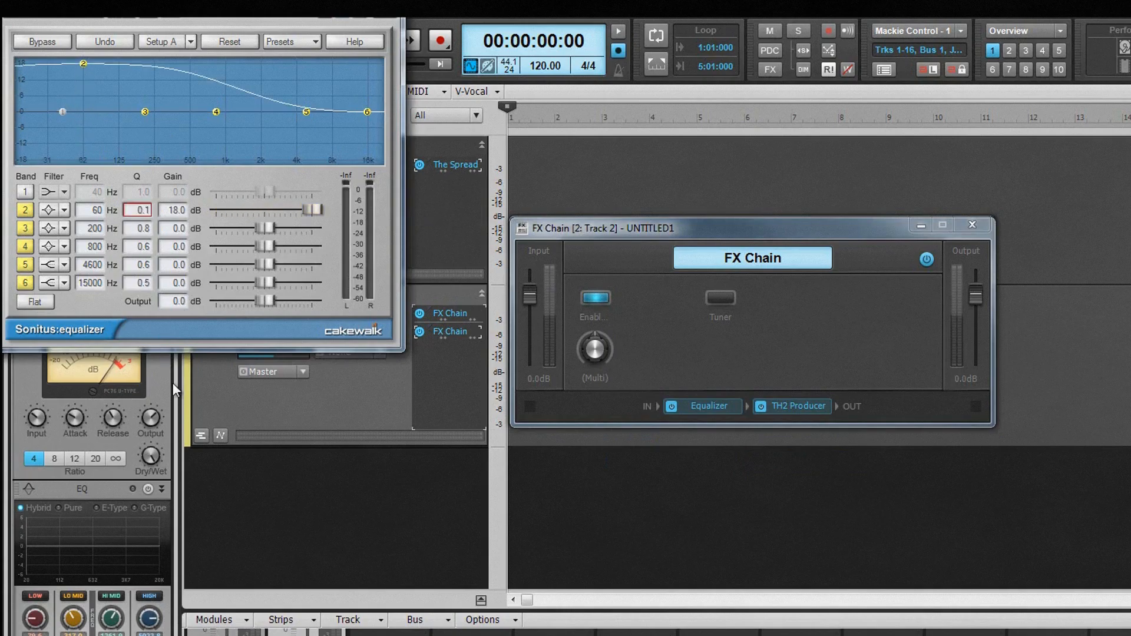
left_click_drag(172, 383, 235, 384)
right_click(595, 349)
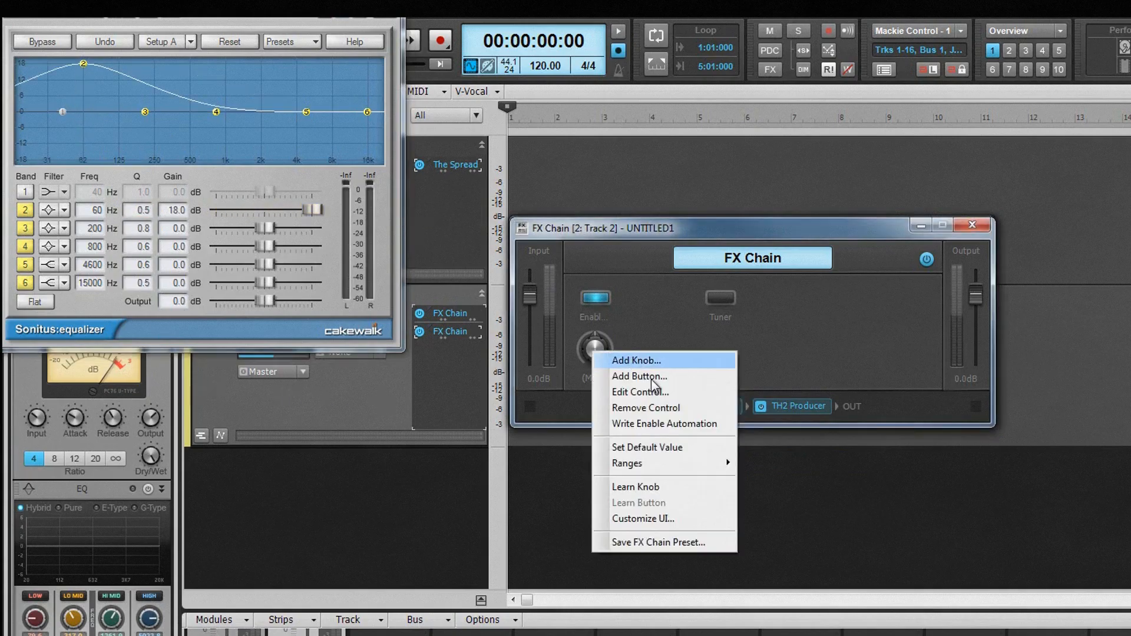
mouse_move(665, 464)
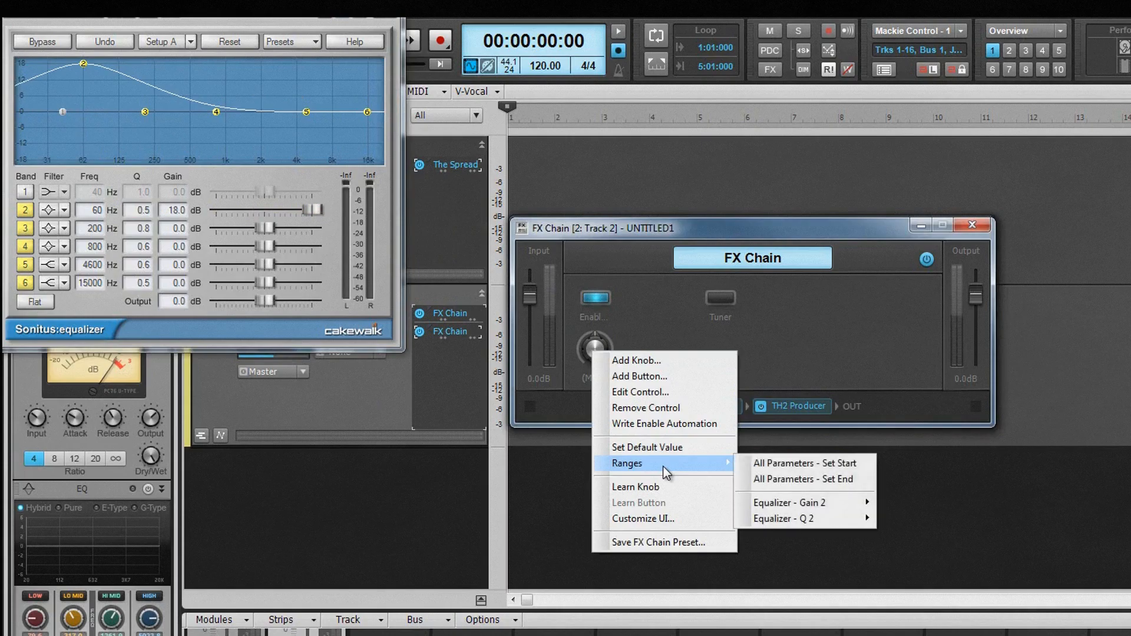
left_click(785, 479)
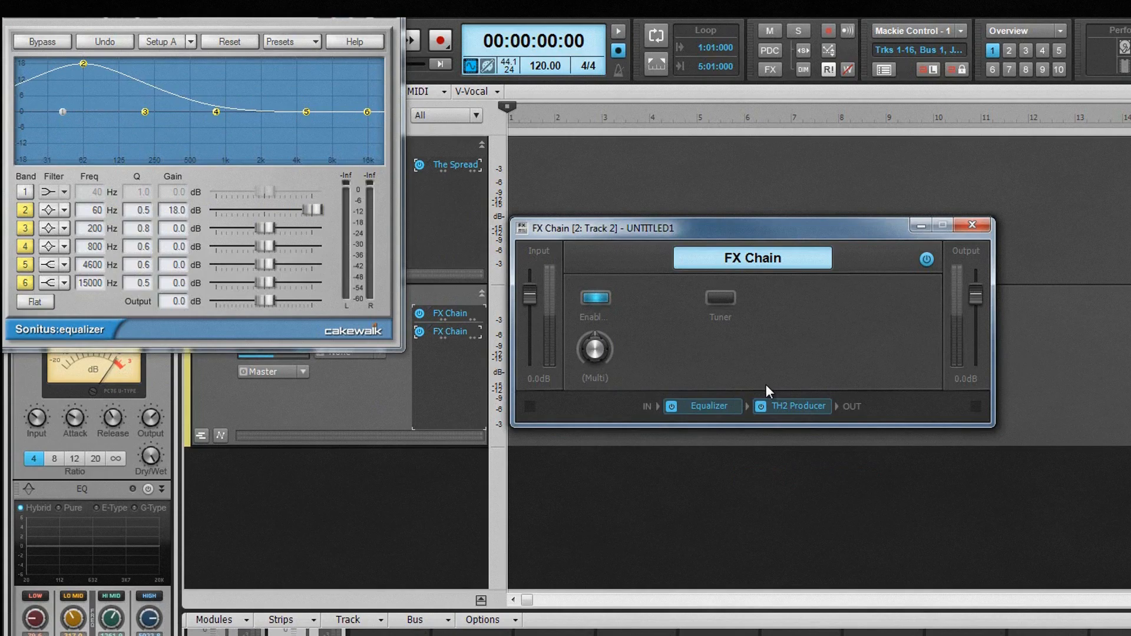
Step: Turn the (Multi) knob until band 2 has 1.2 dB gain and a Q of 11.5, and set that position as its default value
left_click_drag(593, 348, 593, 346)
right_click(595, 348)
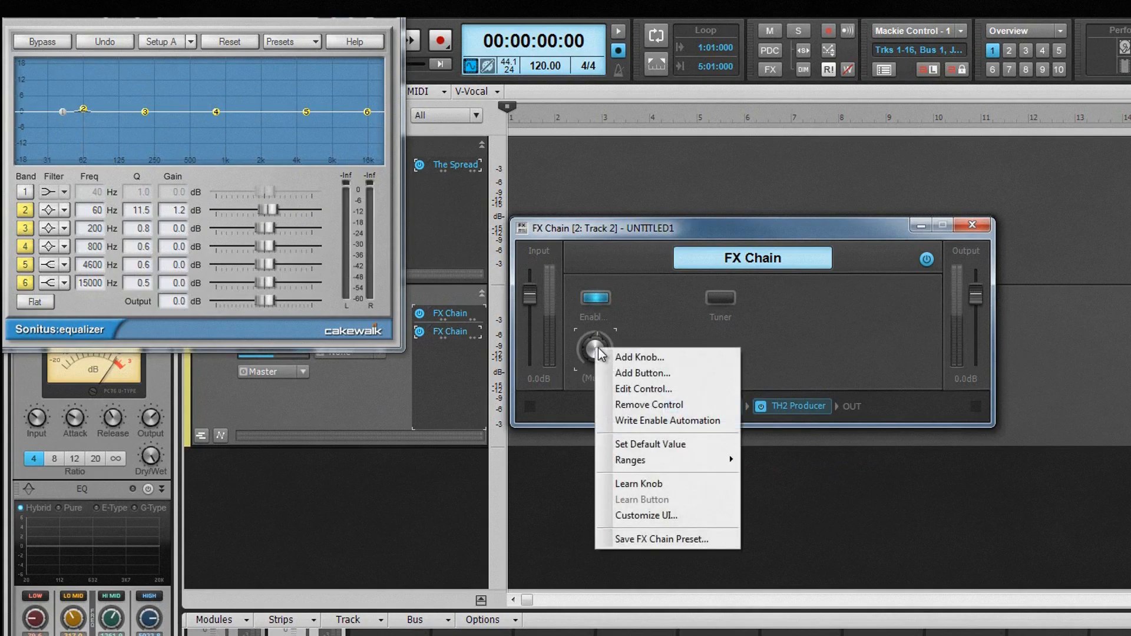
left_click(662, 444)
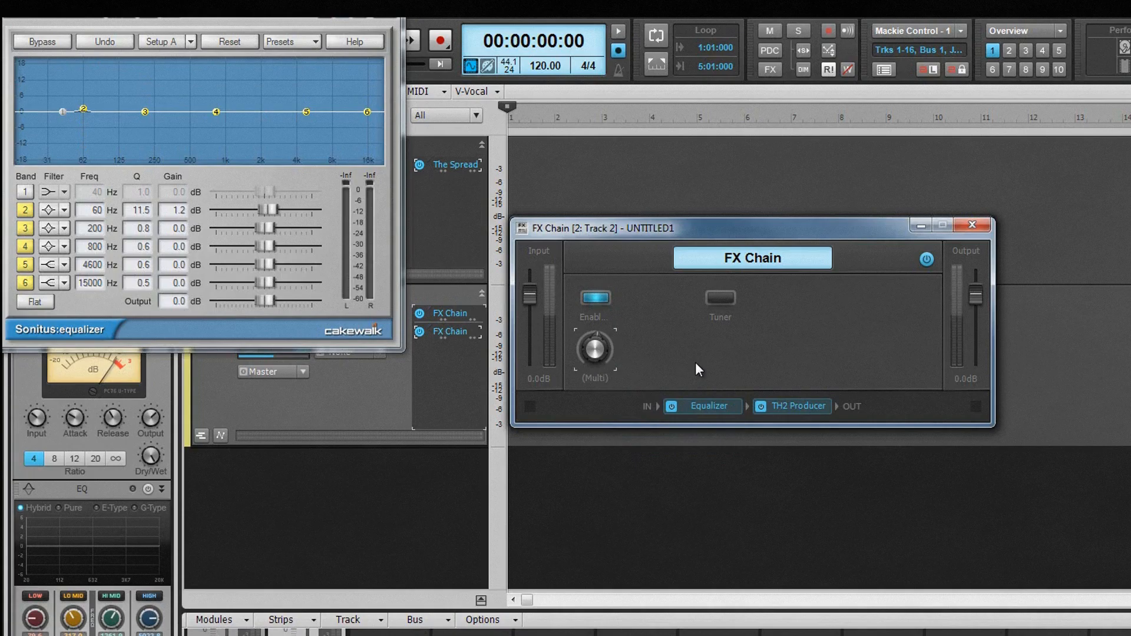
Step: Switch Write Enable Automation on for the FX Chain's controls and off again
right_click(686, 348)
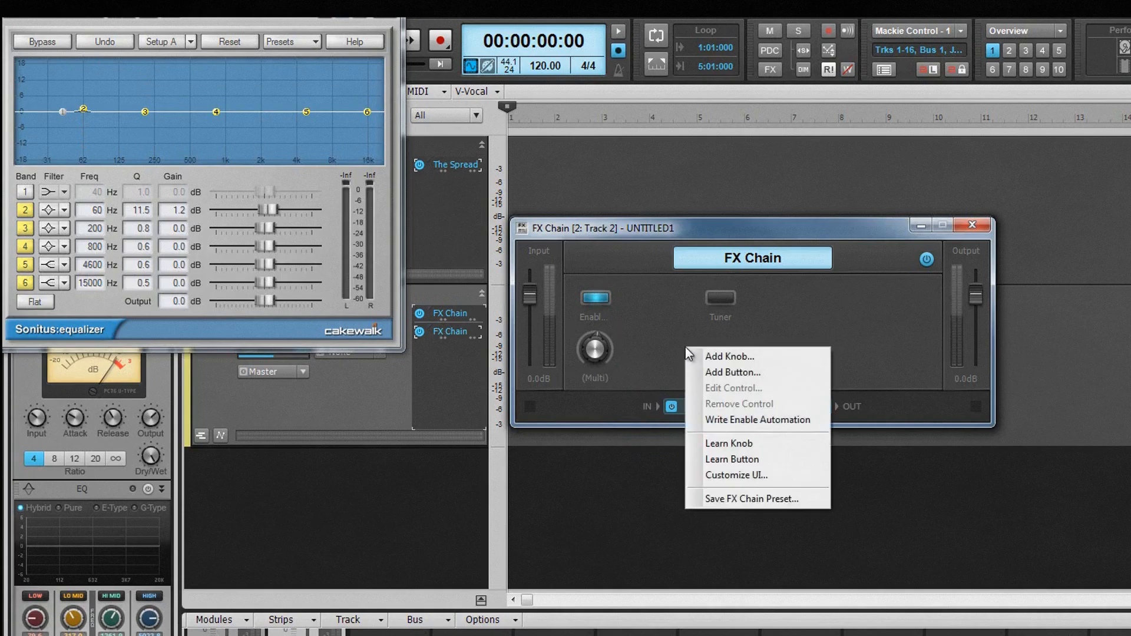
left_click(761, 418)
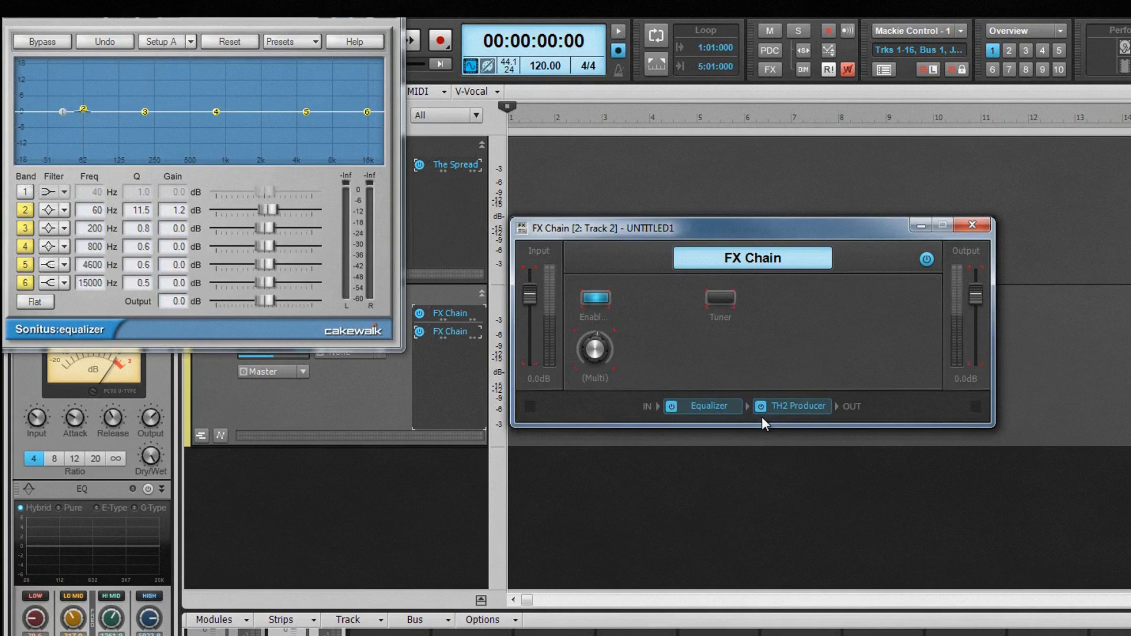
right_click(660, 355)
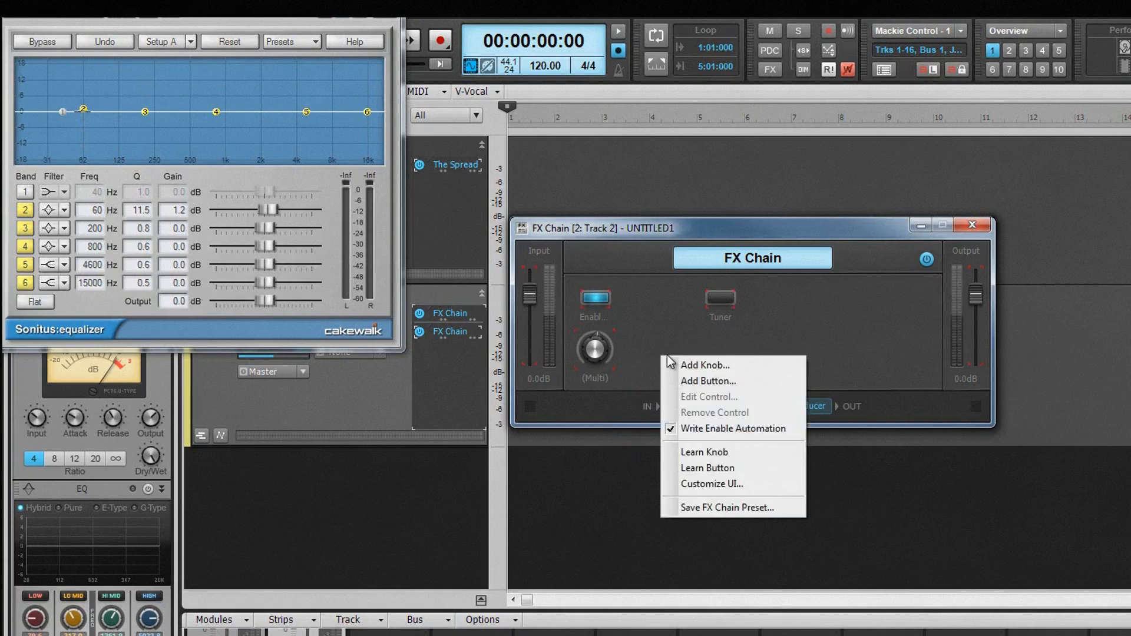
left_click(698, 428)
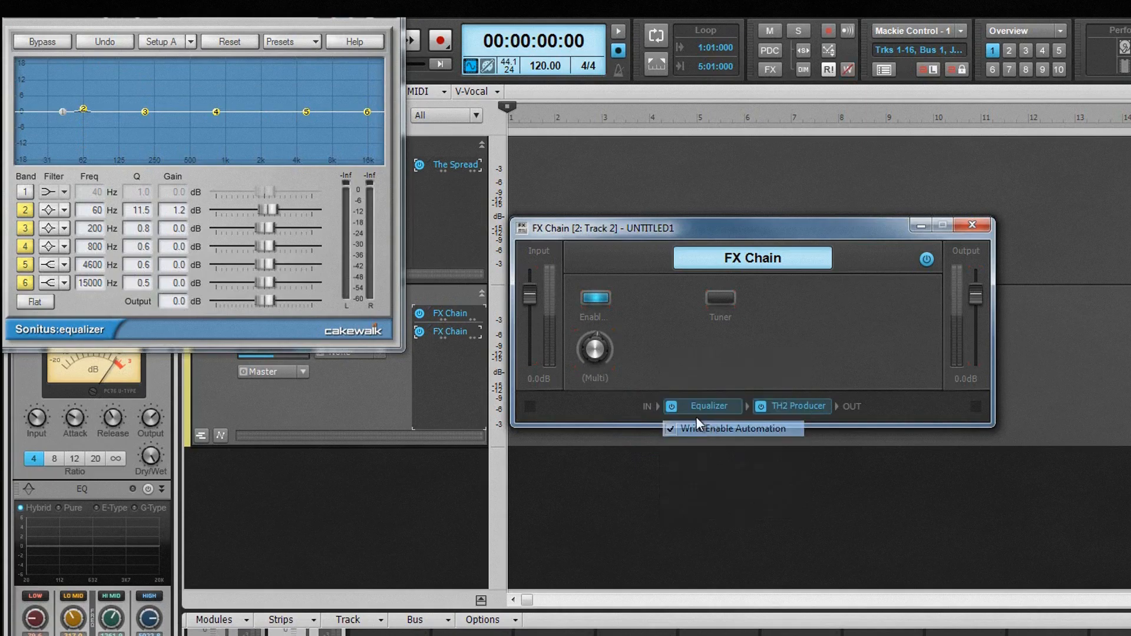
Step: Examine the FX Chain's Customize UI settings for custom images and text colors, and close them without making changes
right_click(707, 371)
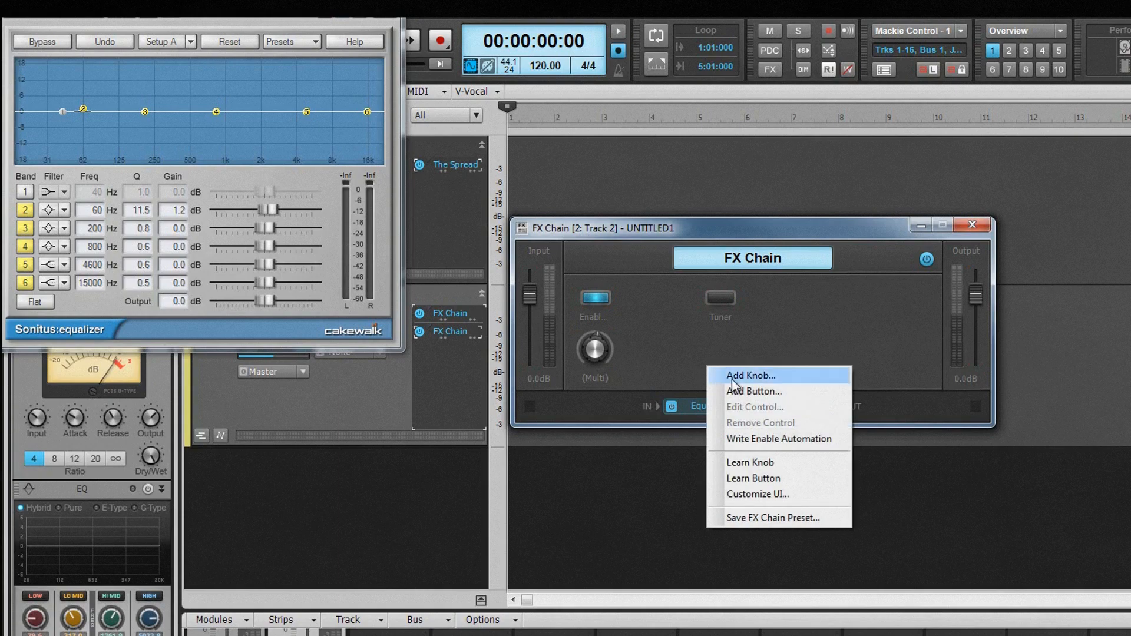
left_click(768, 498)
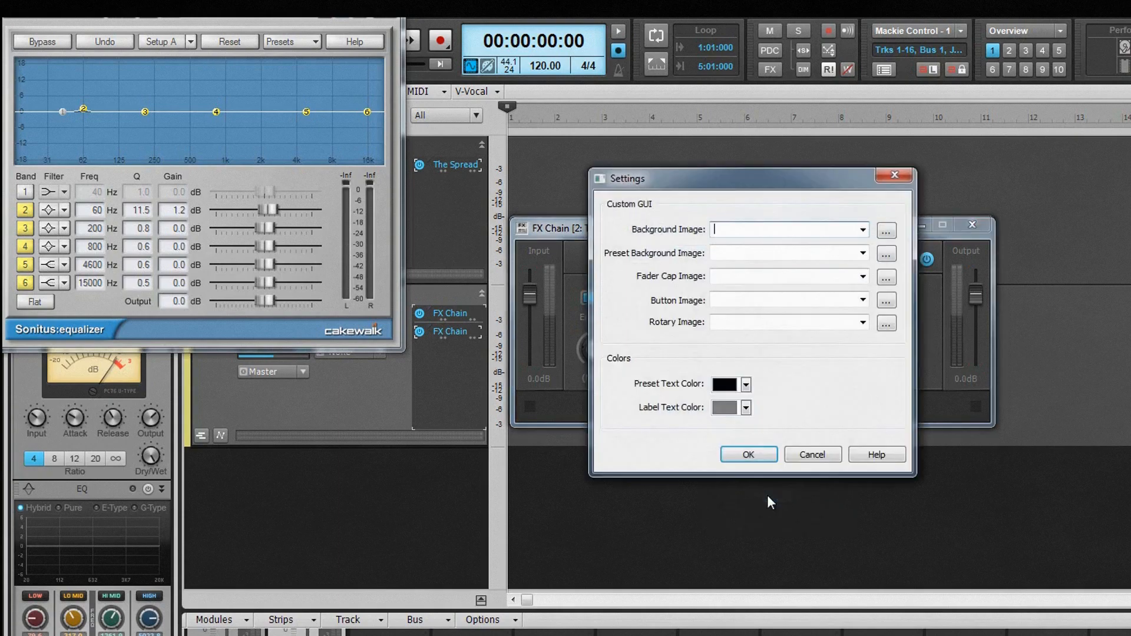
left_click(807, 455)
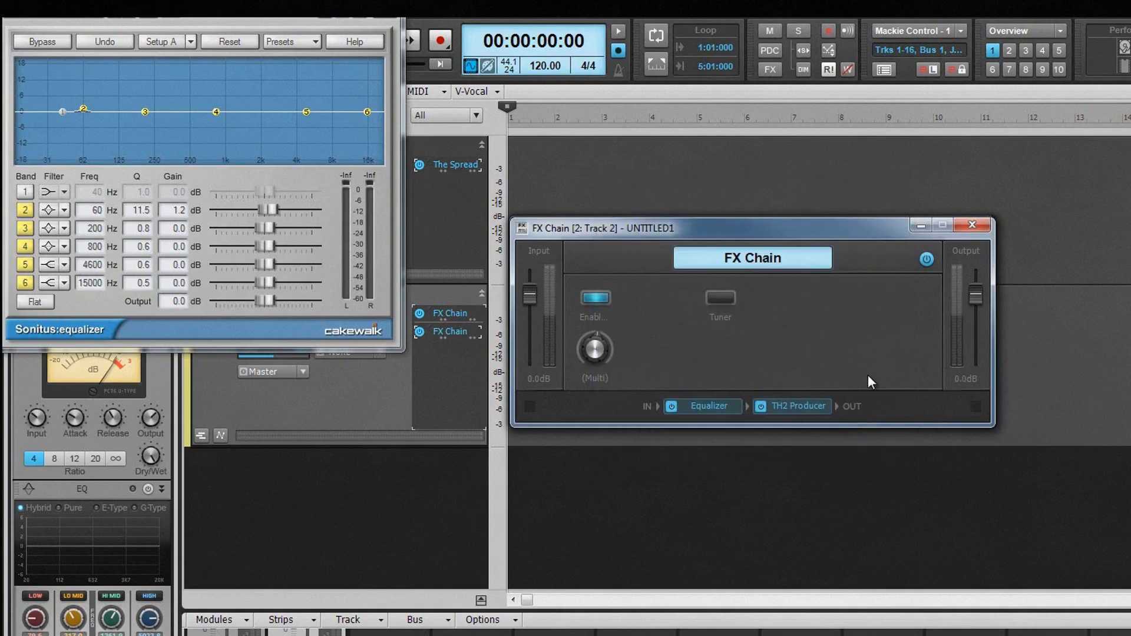
Step: View the save dialog for the FX Chain preset and close it without saving
right_click(892, 418)
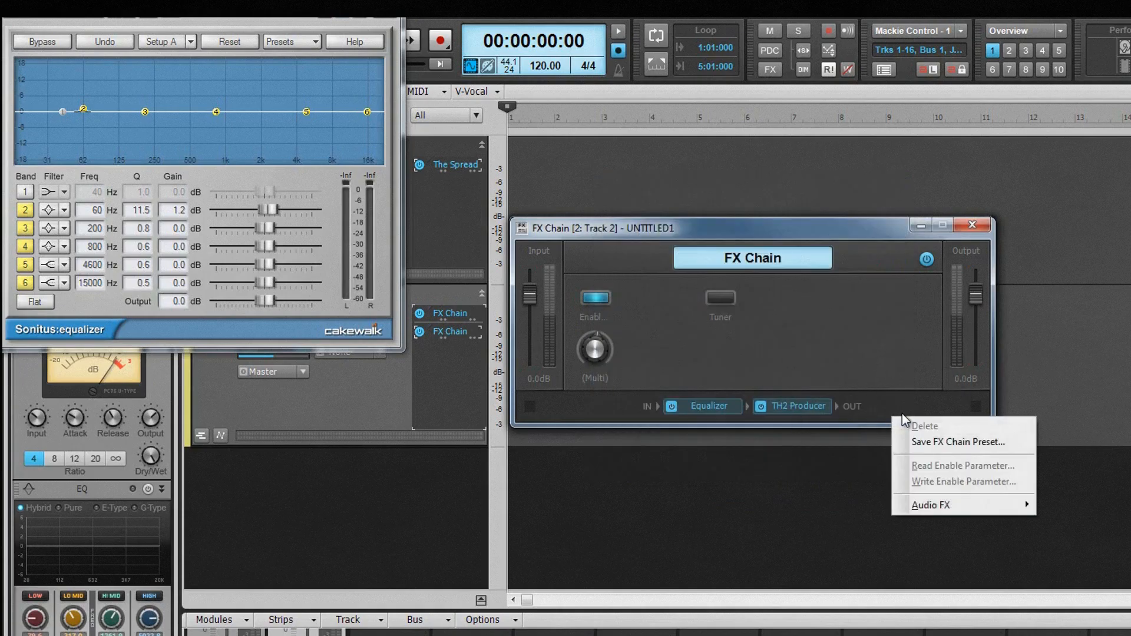
left_click(942, 441)
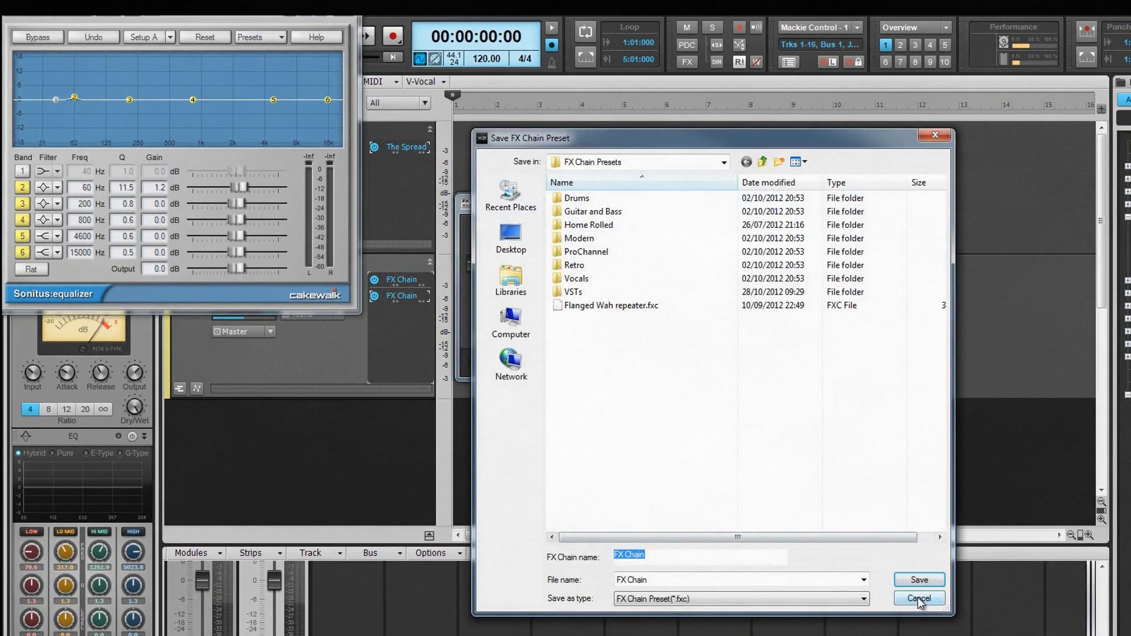
left_click(920, 599)
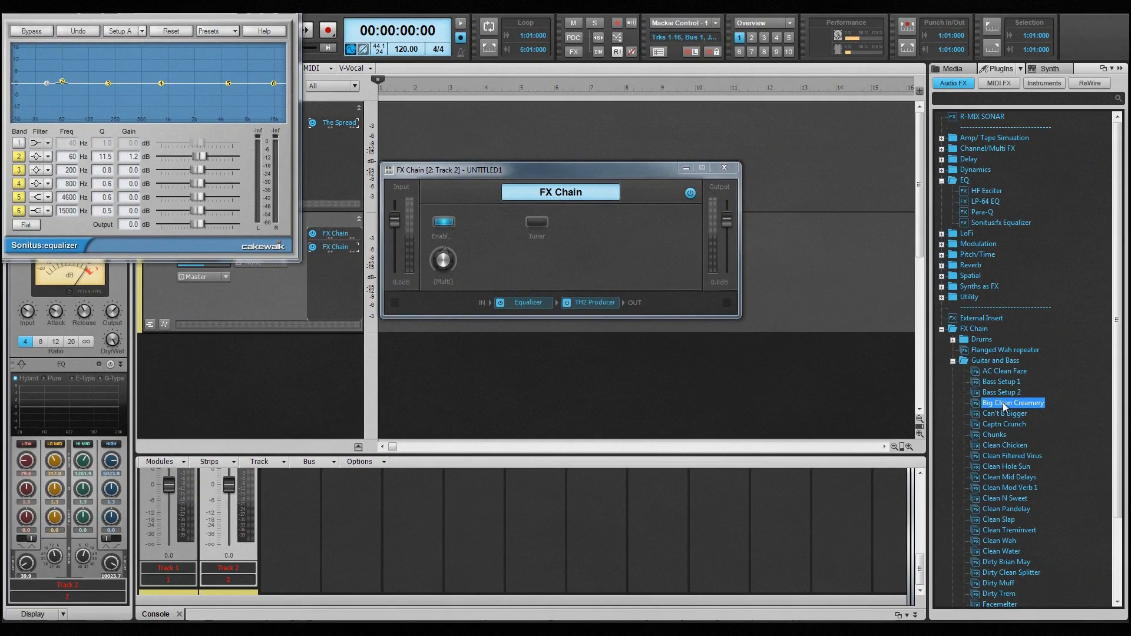
Step: View the list of effects in the ProChannel's AC Clean Faze chain, and return to its controls
left_click_drag(1003, 403, 332, 242)
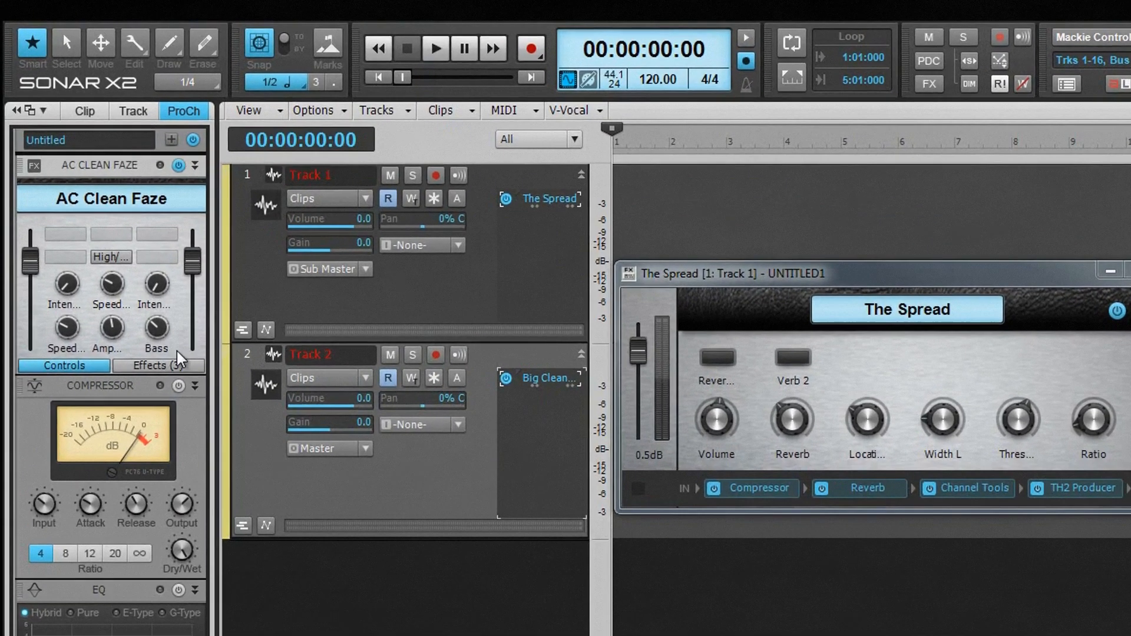
left_click(152, 365)
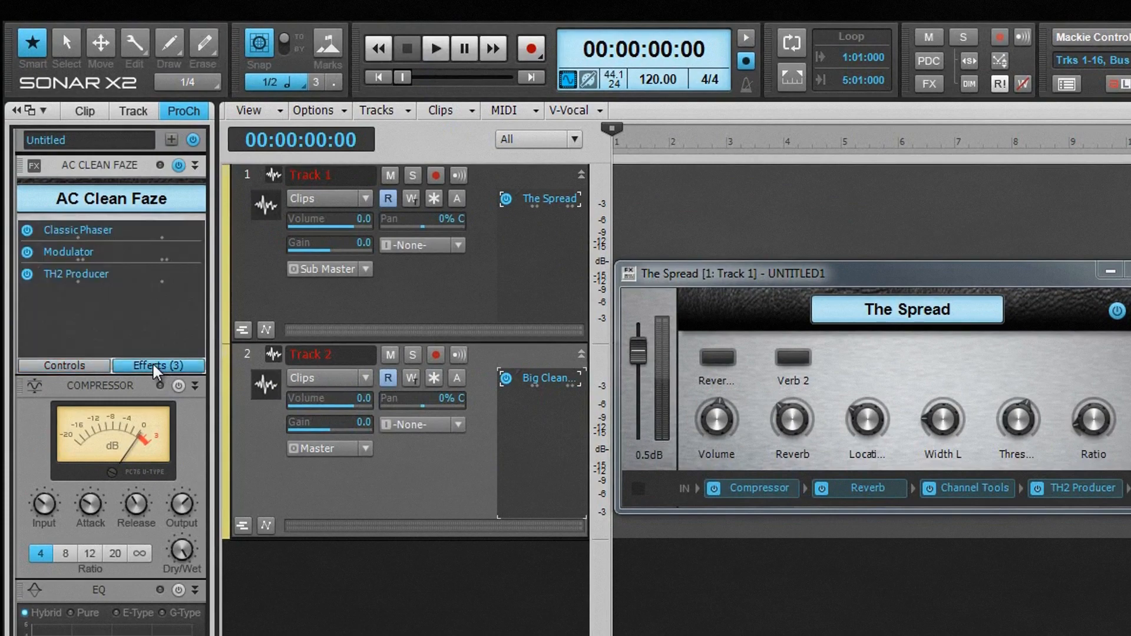
left_click(84, 364)
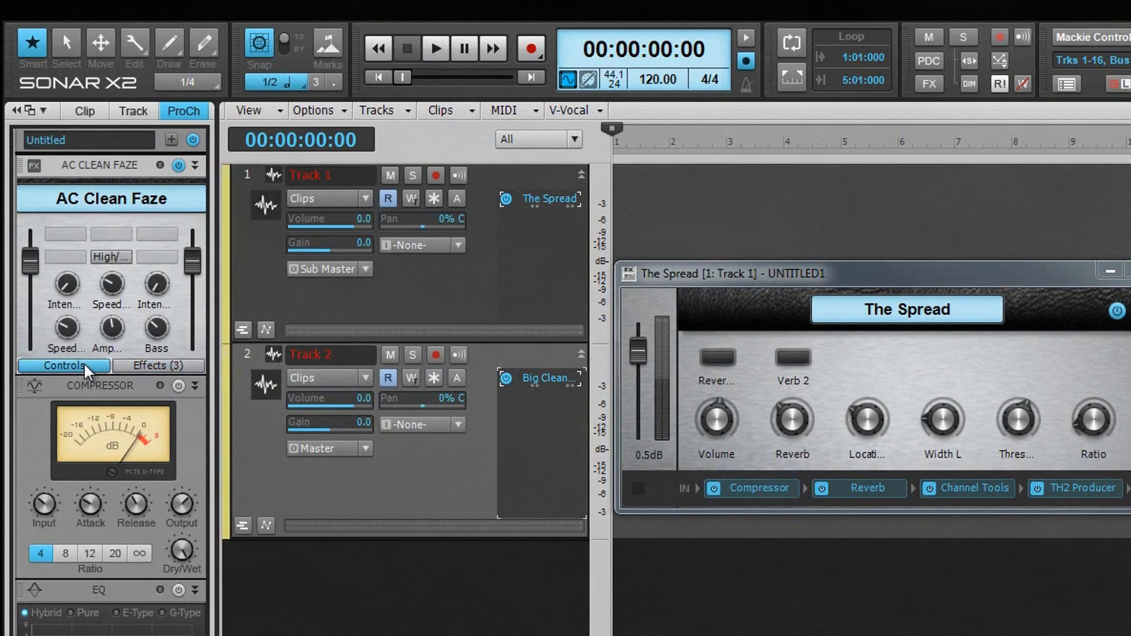
Step: Move Classic Phaser to the end of AC Clean Faze's effects list, and view its plug-in window before closing it
left_click(147, 364)
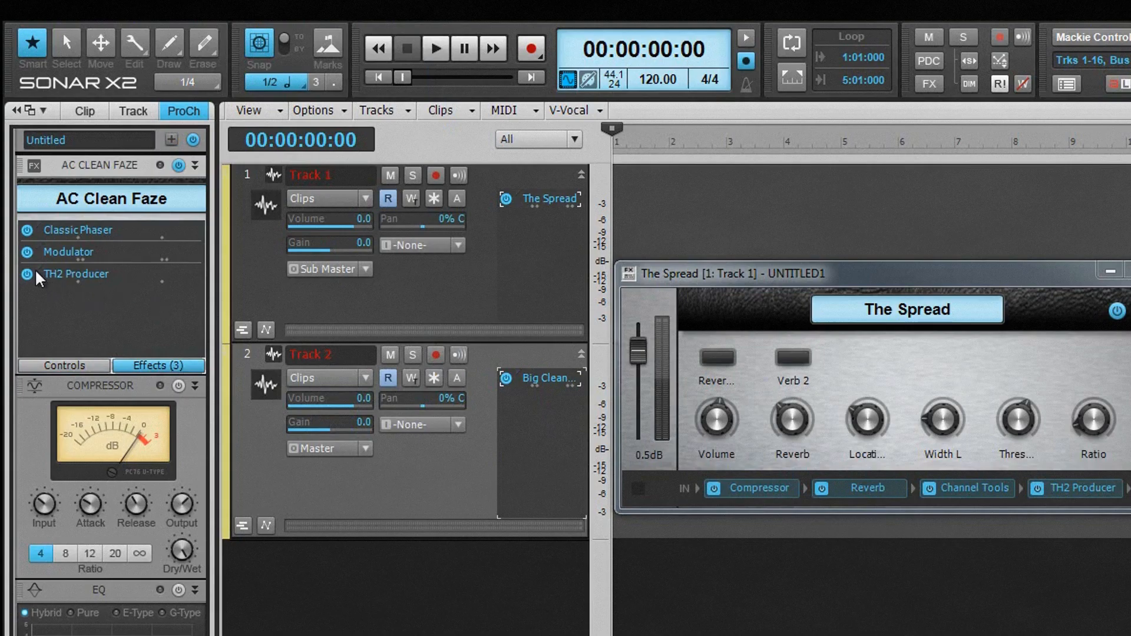
left_click_drag(78, 237, 79, 275)
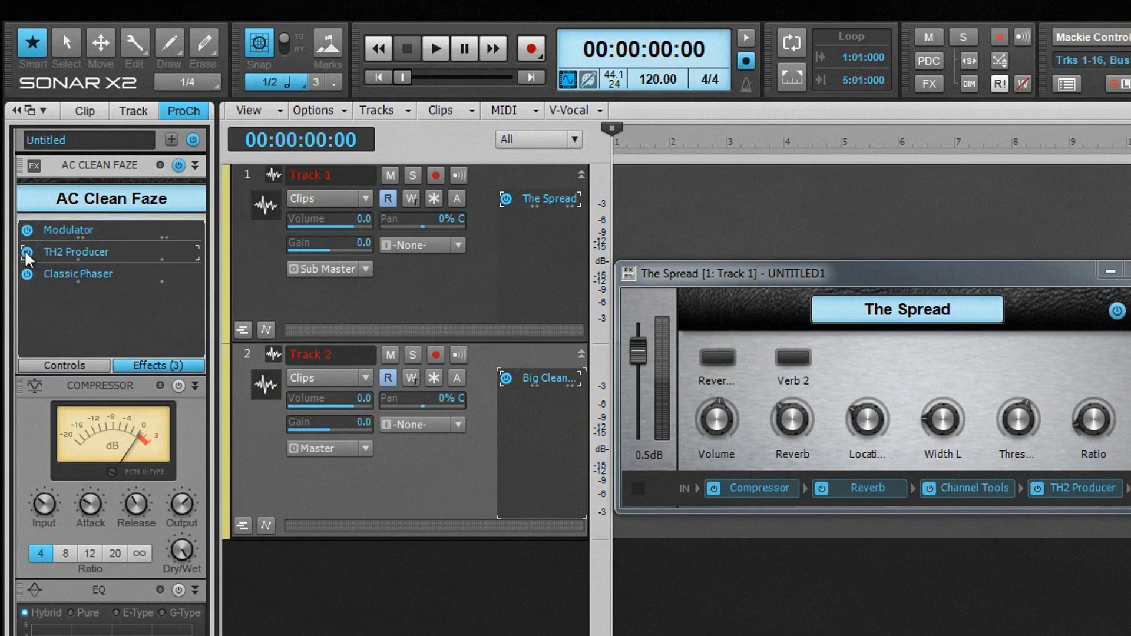
double_click(81, 275)
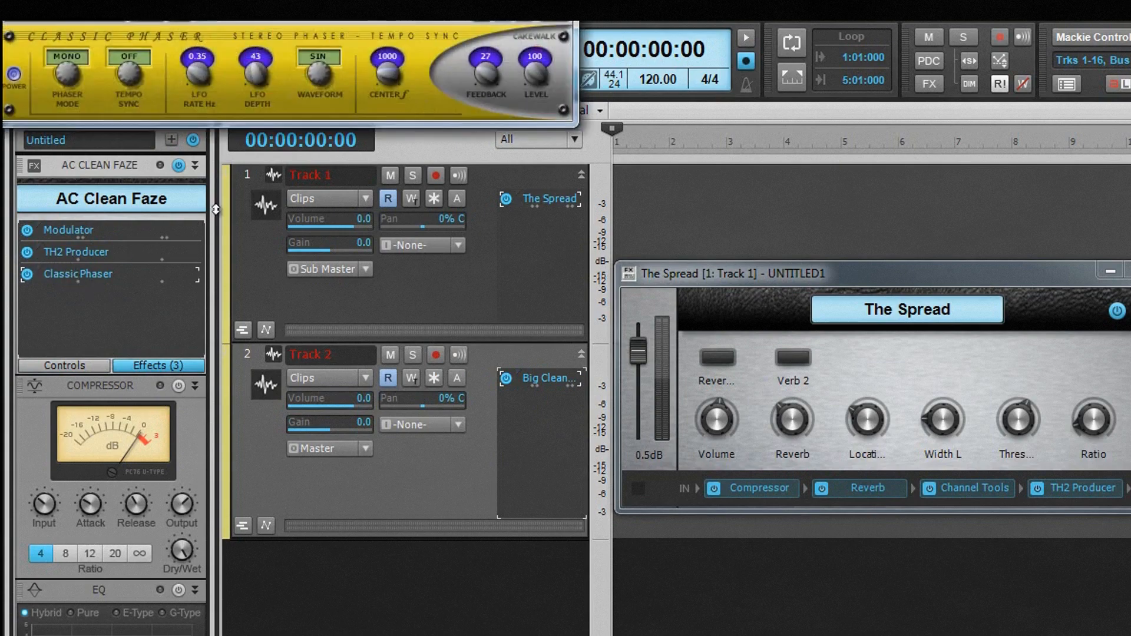
left_click(559, 7)
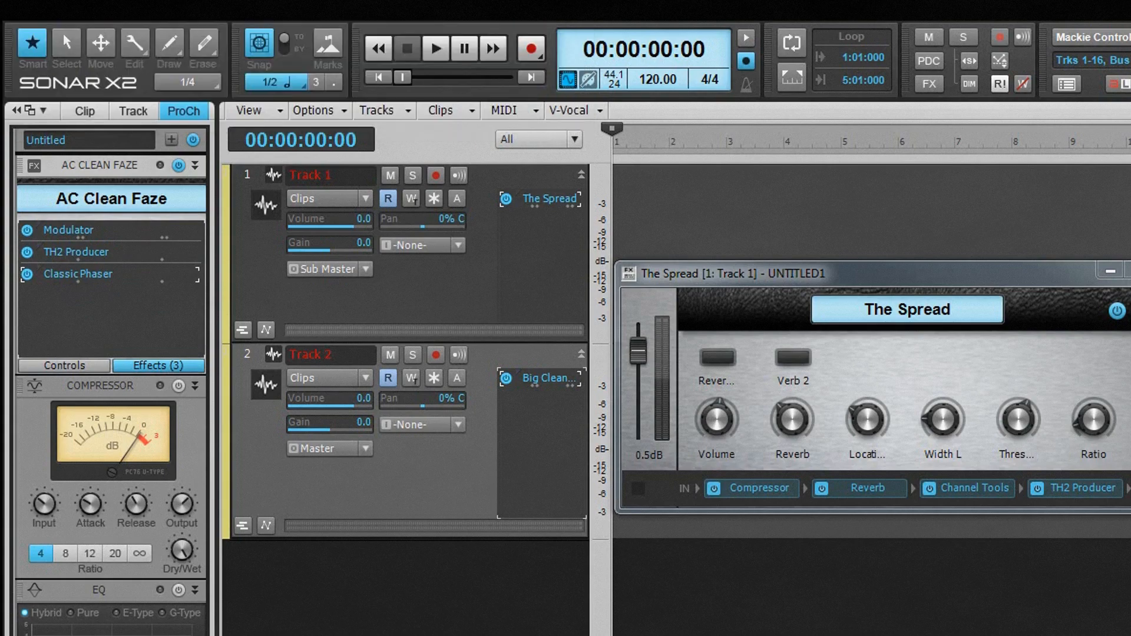
Step: Show AC Clean Faze's controls, view the options of its first knob and the Control Properties of its first button, and close them without changes
left_click(81, 366)
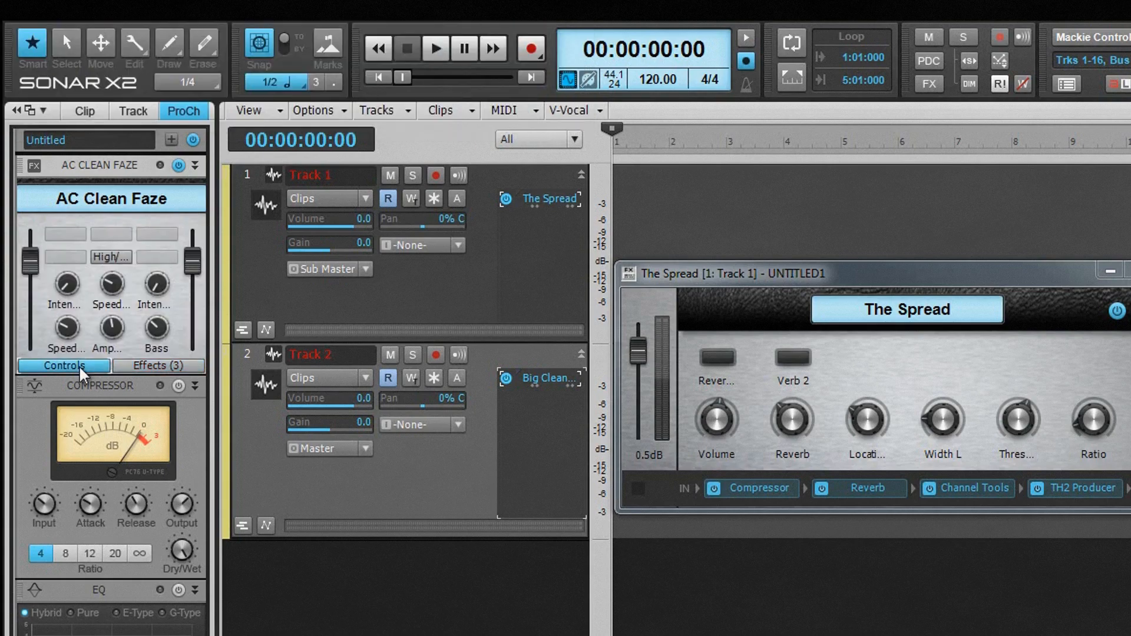
right_click(71, 287)
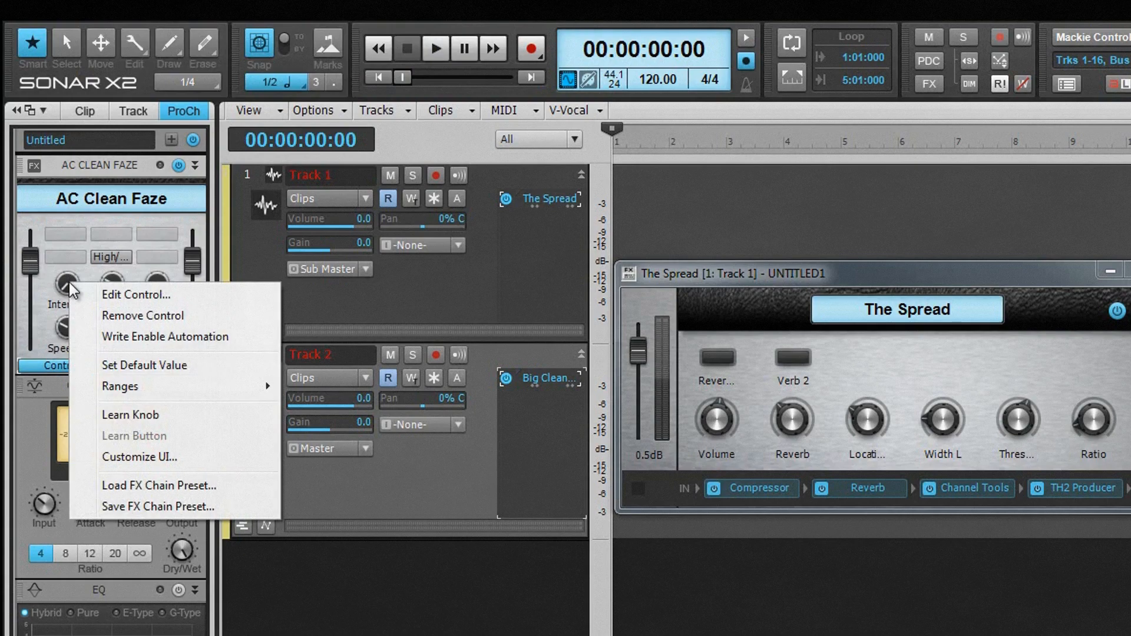
left_click(63, 236)
right_click(63, 235)
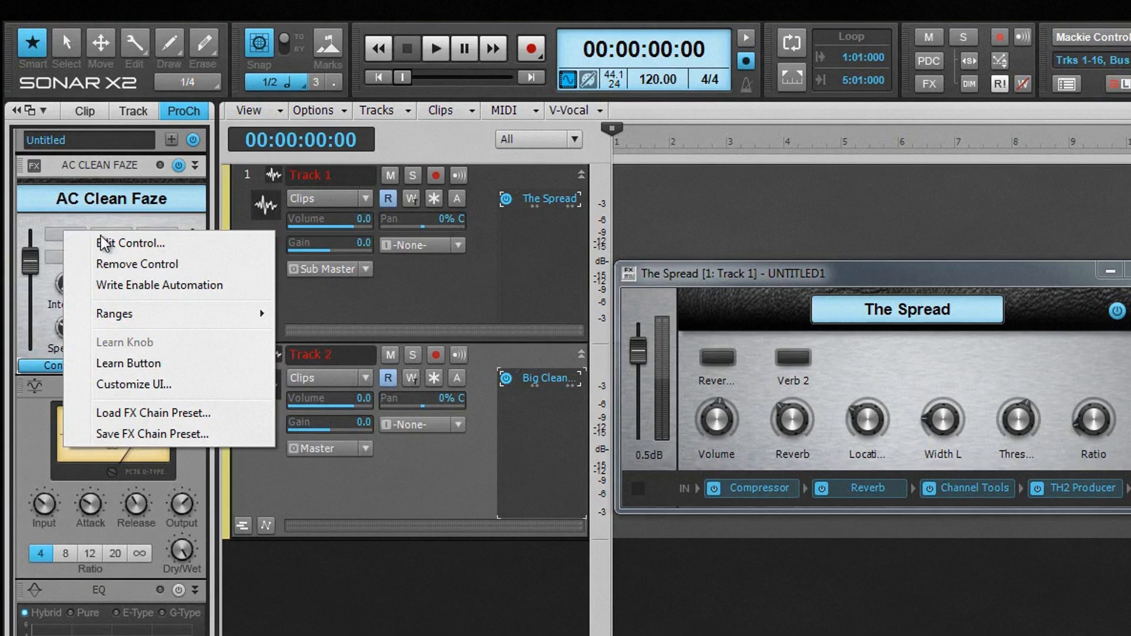
left_click(121, 243)
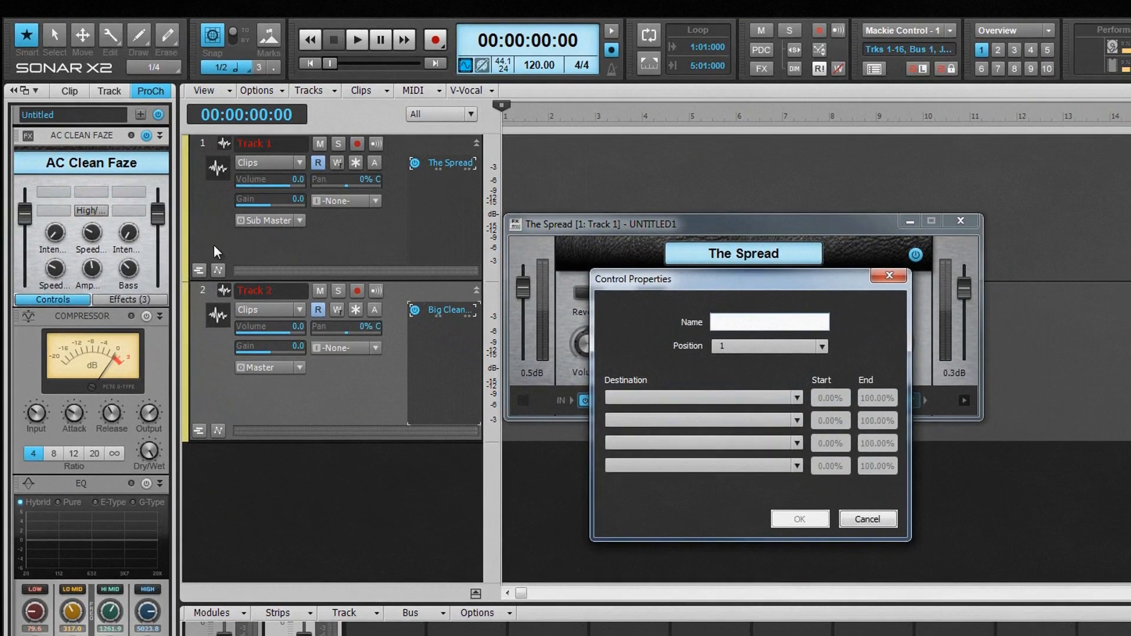
left_click(853, 517)
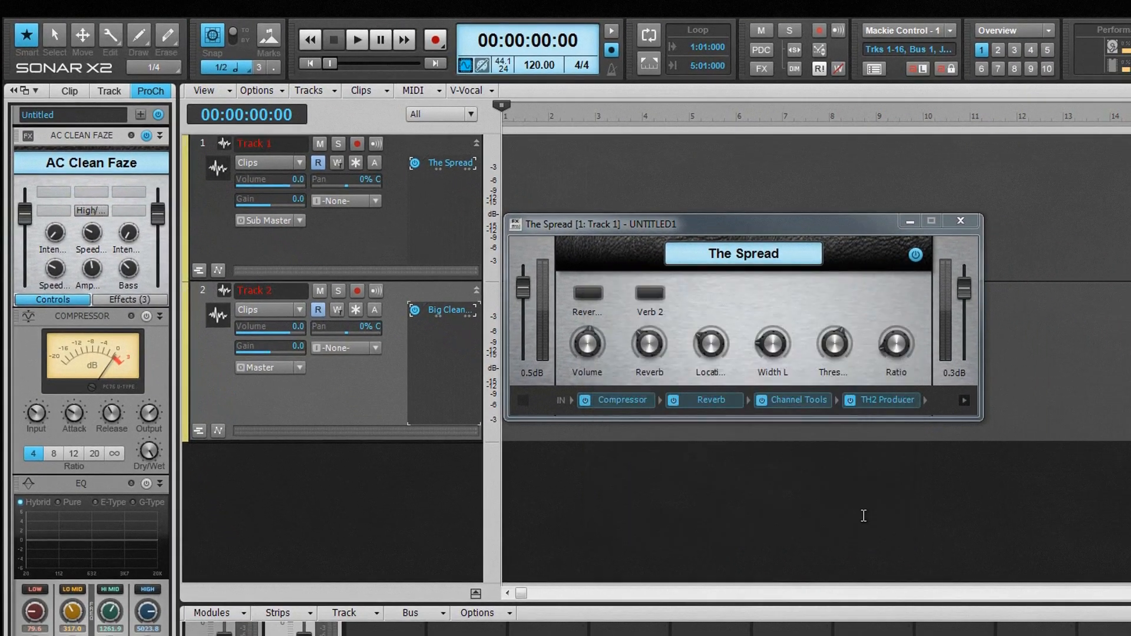